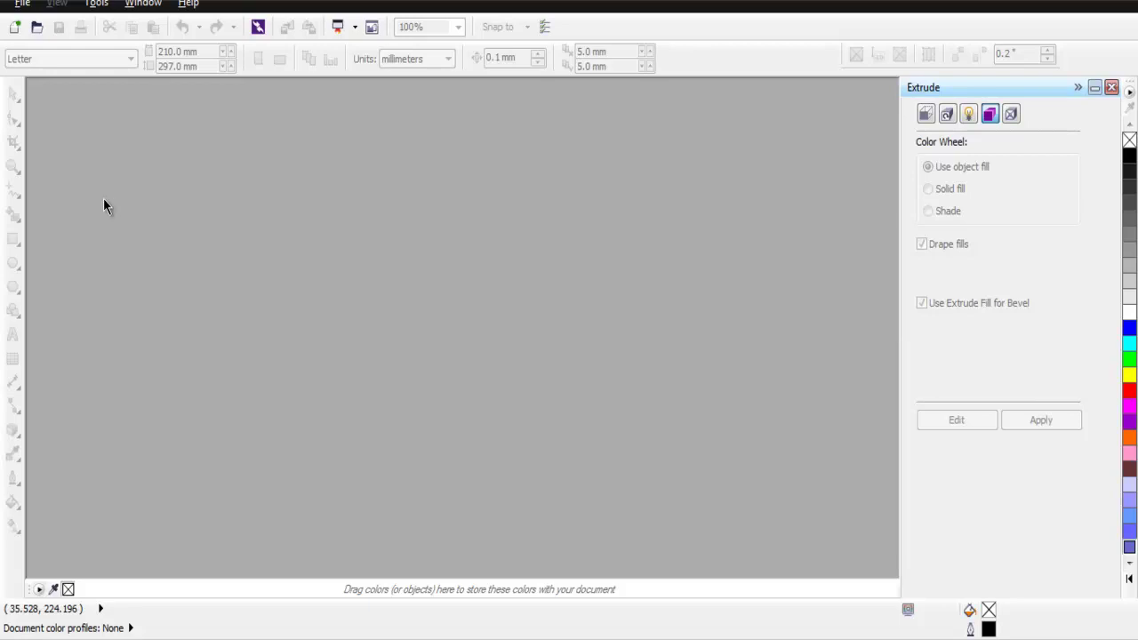
Step: Create a new A4 portrait document and zoom in close on the top of the page
{"action": "key", "text": "ctrl+n"}
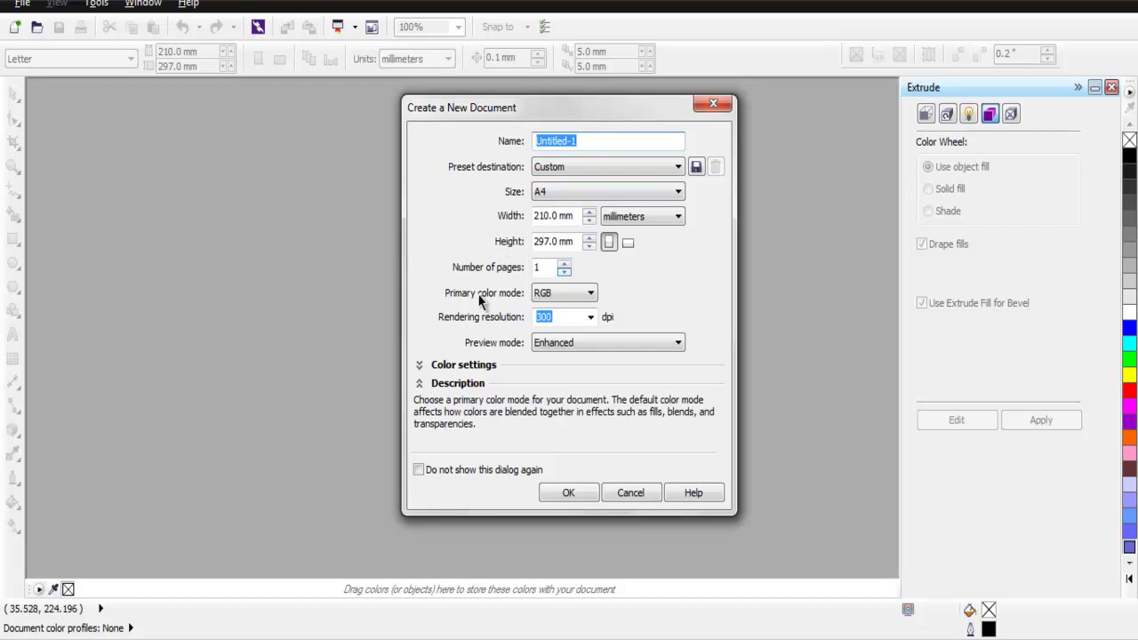
{"action": "left_click", "coordinate": [565, 494]}
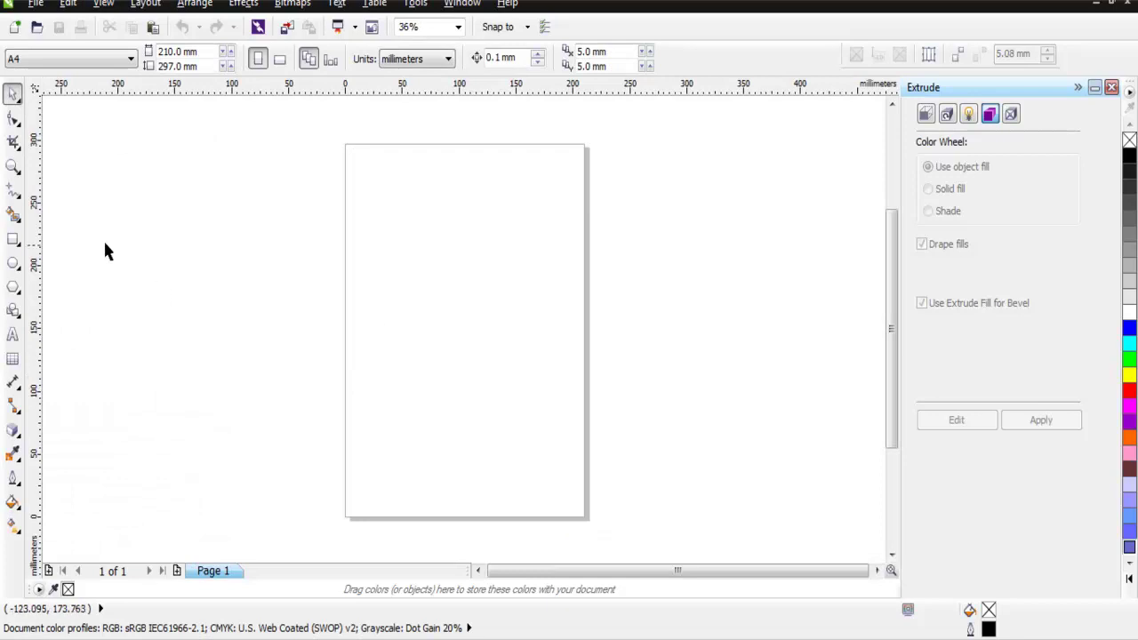
{"action": "left_click", "coordinate": [14, 168]}
{"action": "left_click", "coordinate": [456, 216]}
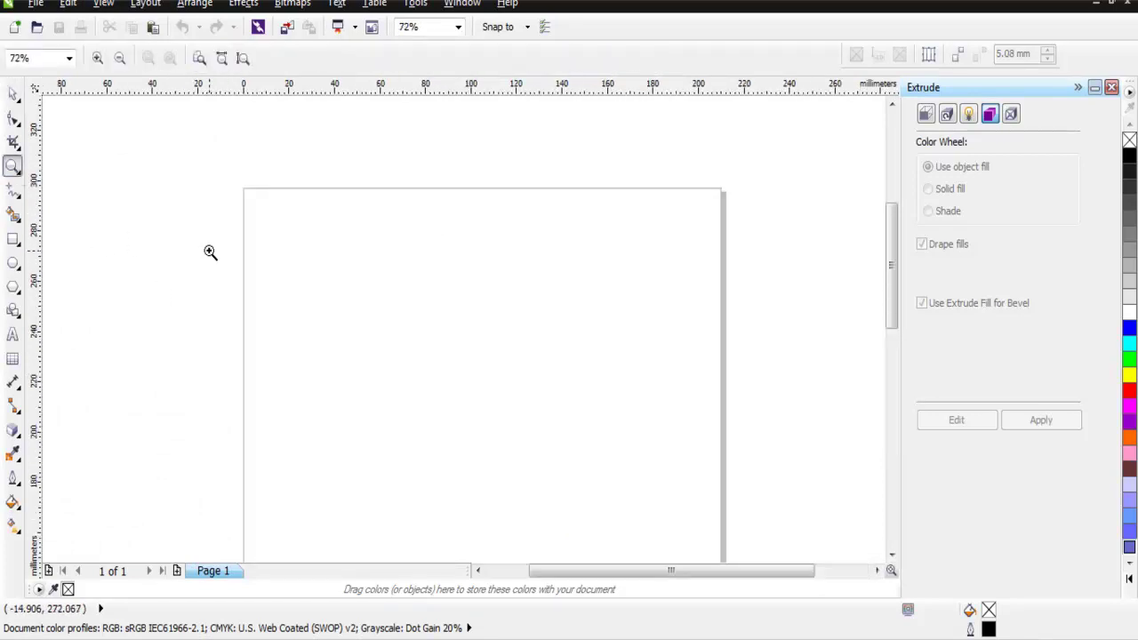
{"action": "left_click", "coordinate": [386, 249]}
{"action": "left_click_drag", "start_coordinate": [633, 570], "coordinate": [655, 571]}
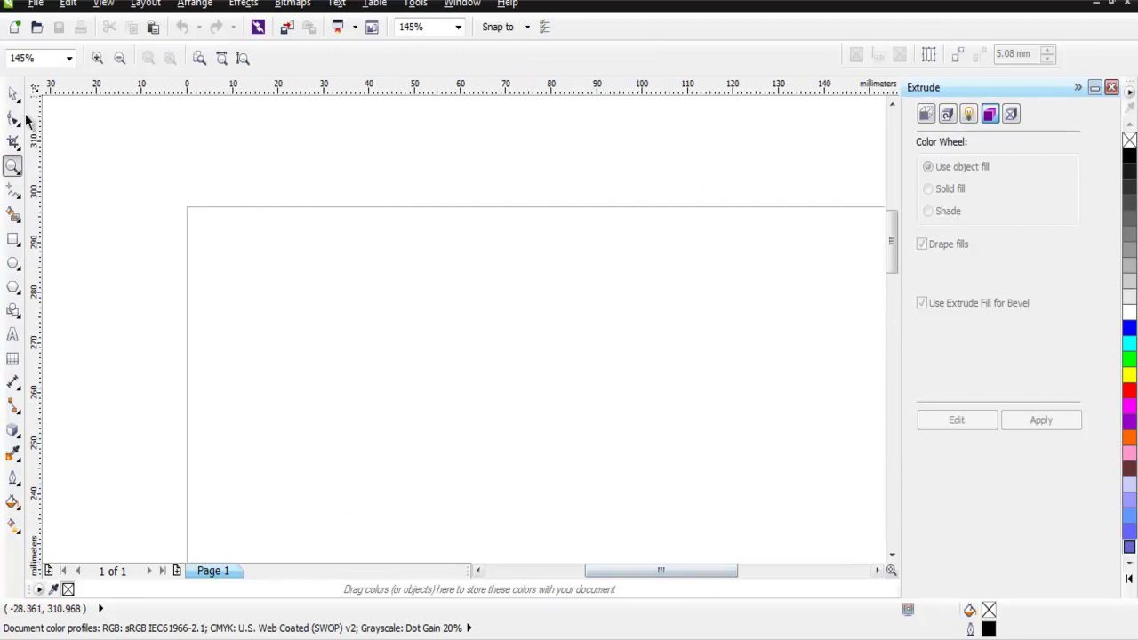
Step: Draw an about 44 × 36 mm rectangle upper left and an ellipse beside it, then reselect the rectangle
{"action": "key", "text": "space"}
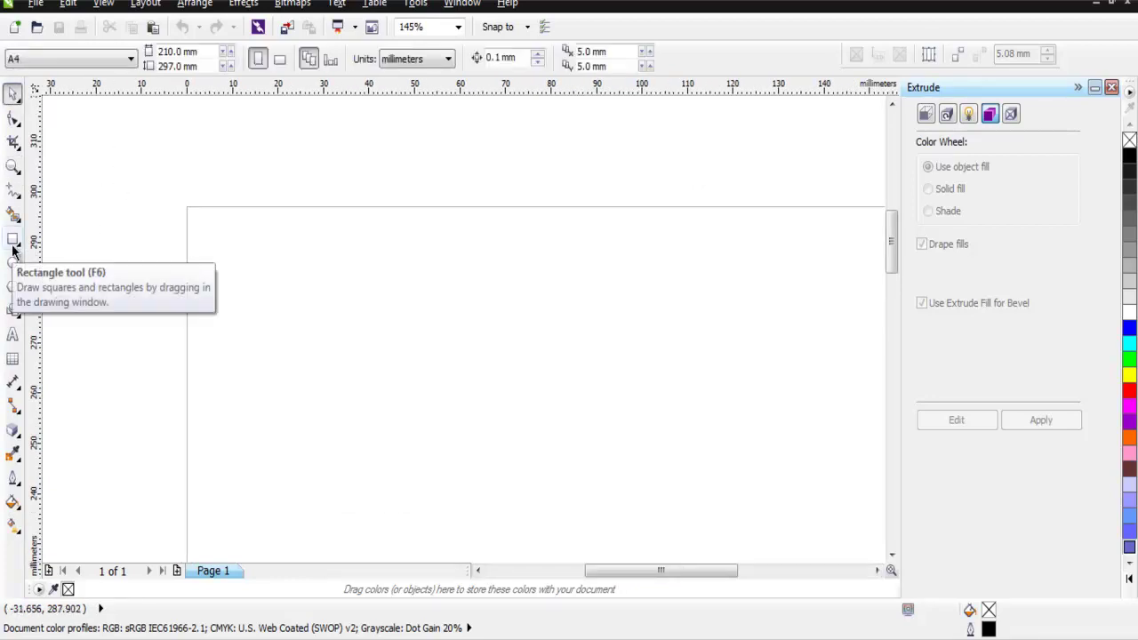
{"action": "left_click", "coordinate": [13, 242]}
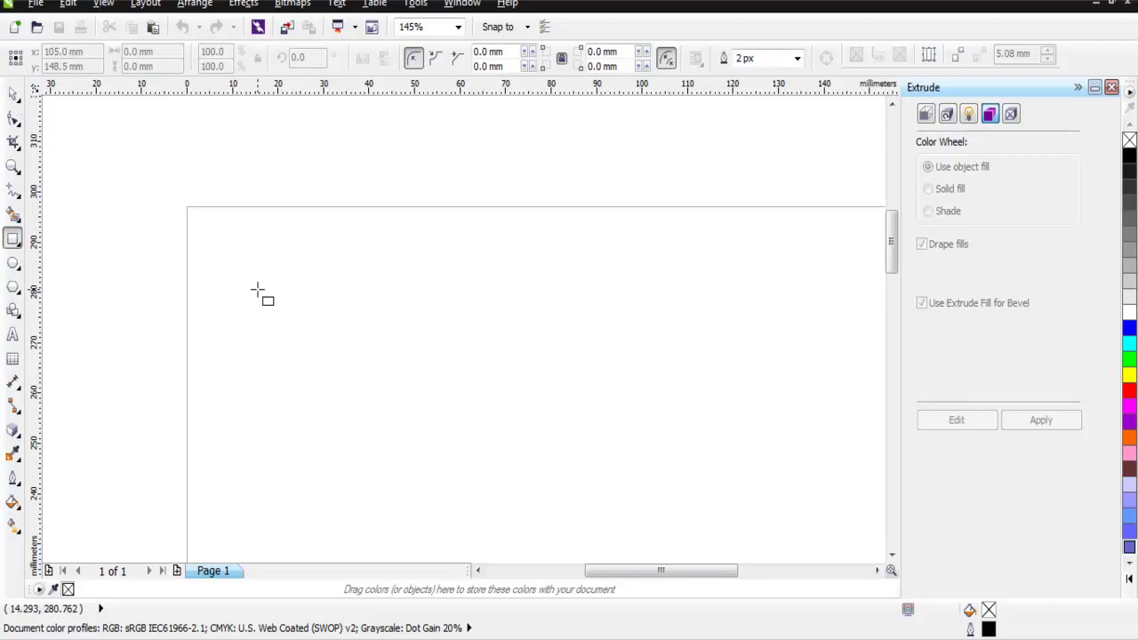
{"action": "left_click_drag", "start_coordinate": [259, 290], "coordinate": [460, 472]}
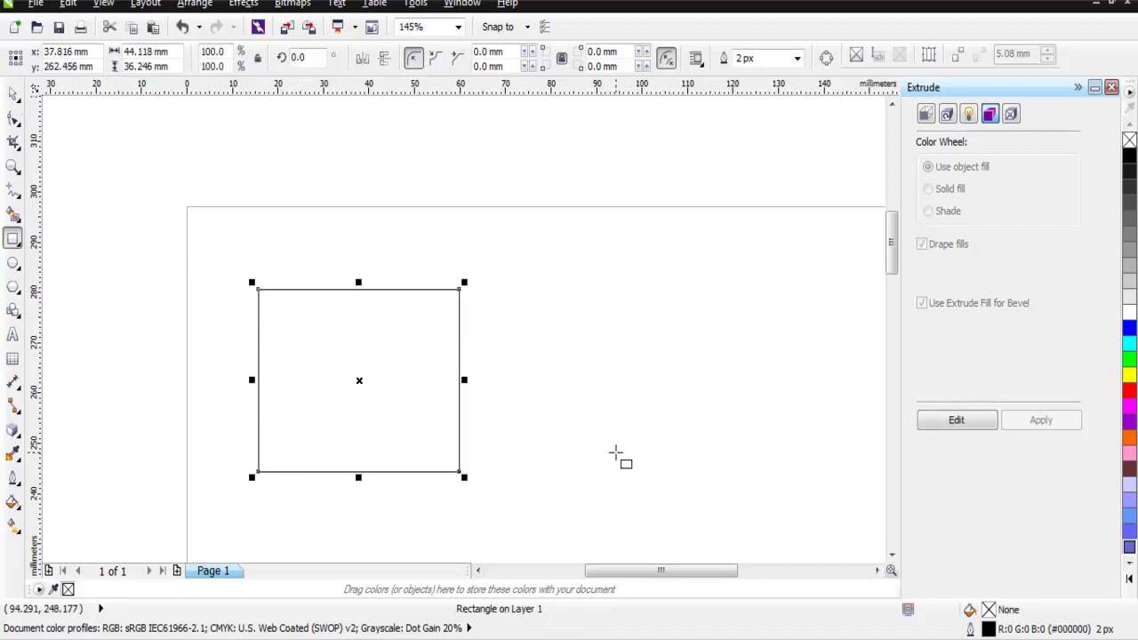
{"action": "left_click", "coordinate": [12, 264]}
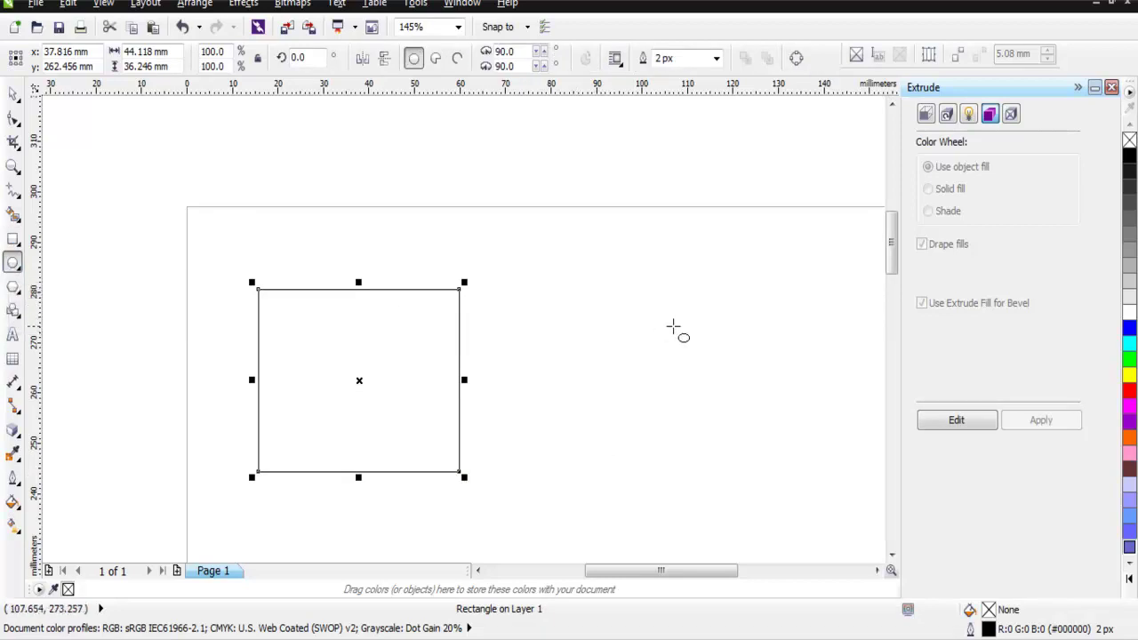
{"action": "left_click_drag", "start_coordinate": [624, 296], "coordinate": [782, 474]}
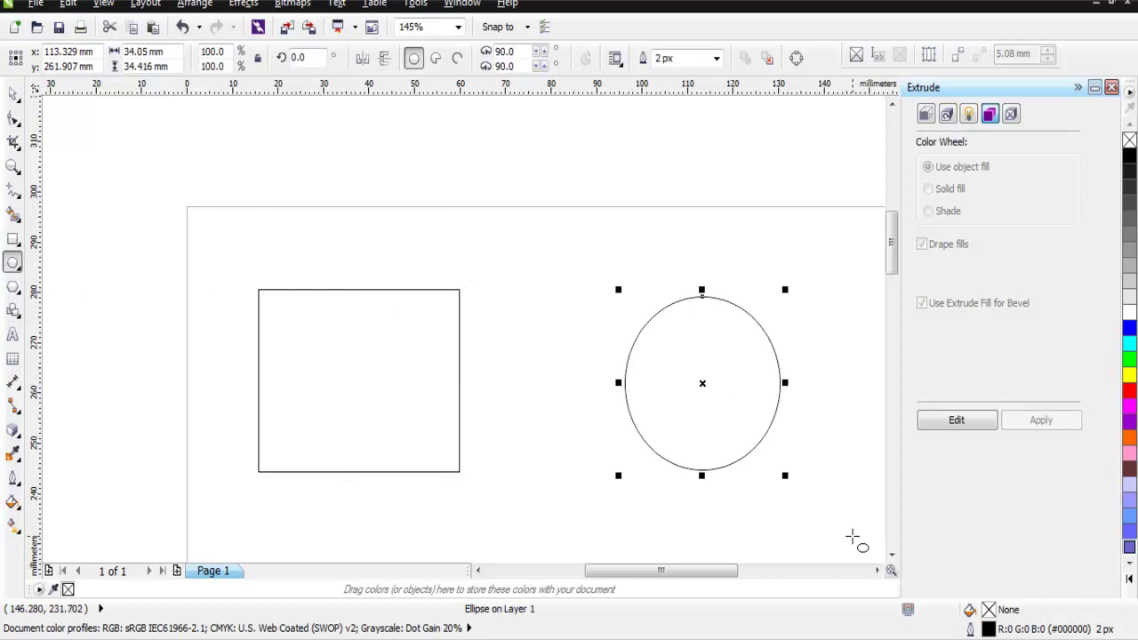
{"action": "left_click", "coordinate": [13, 93]}
{"action": "left_click", "coordinate": [259, 352]}
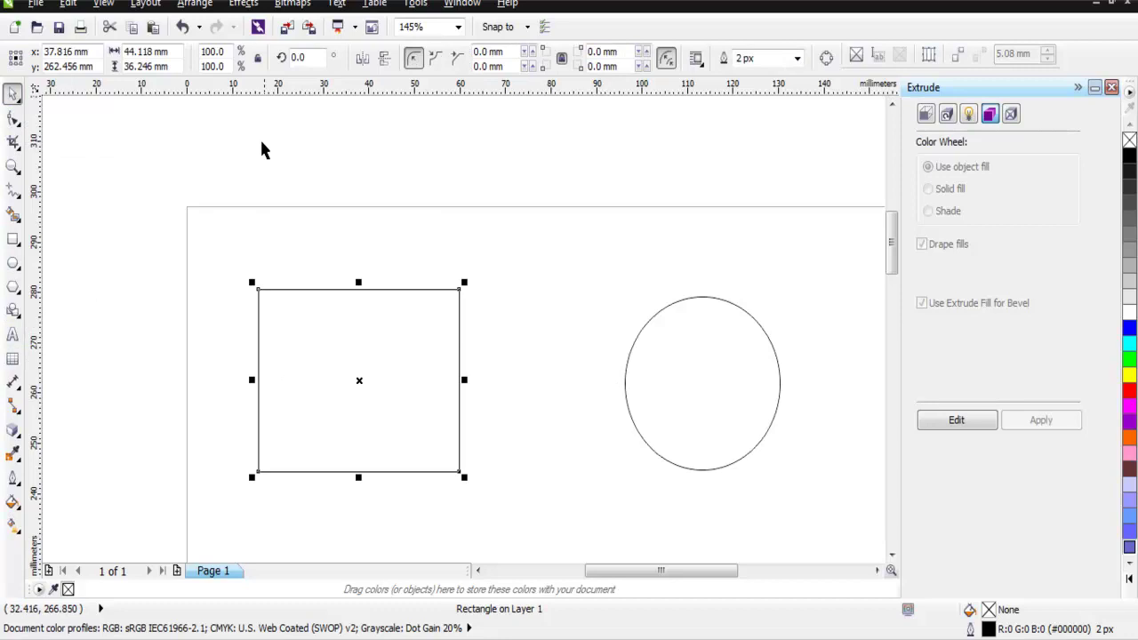
Step: Close the Extrude docker and add a perspective to the rectangle
{"action": "left_click", "coordinate": [243, 3]}
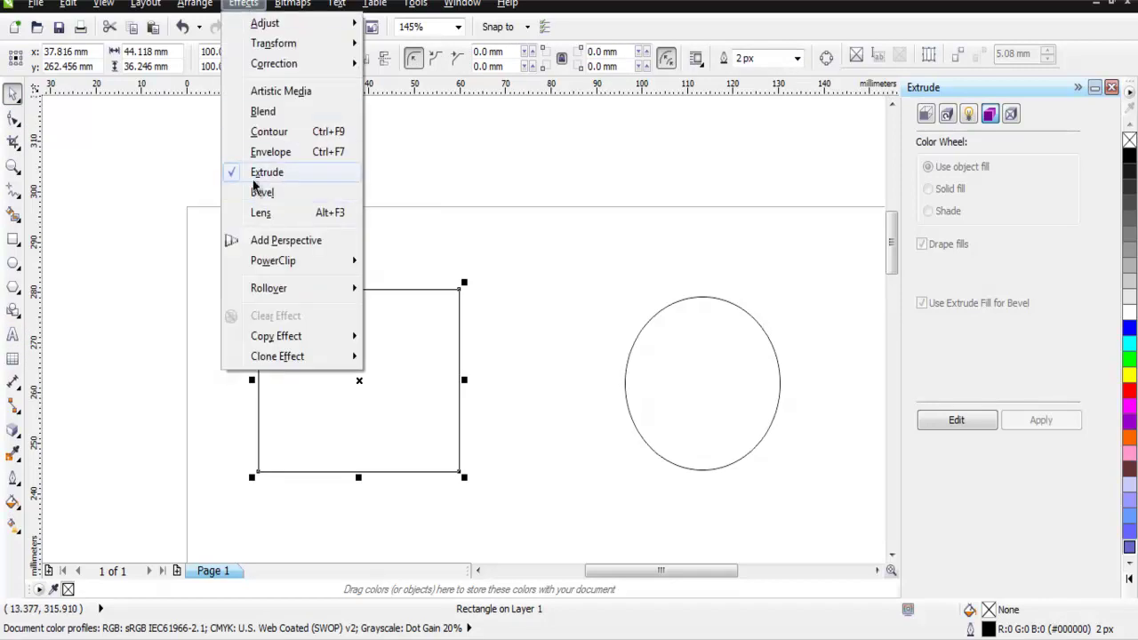
{"action": "left_click", "coordinate": [262, 172]}
{"action": "left_click", "coordinate": [243, 4]}
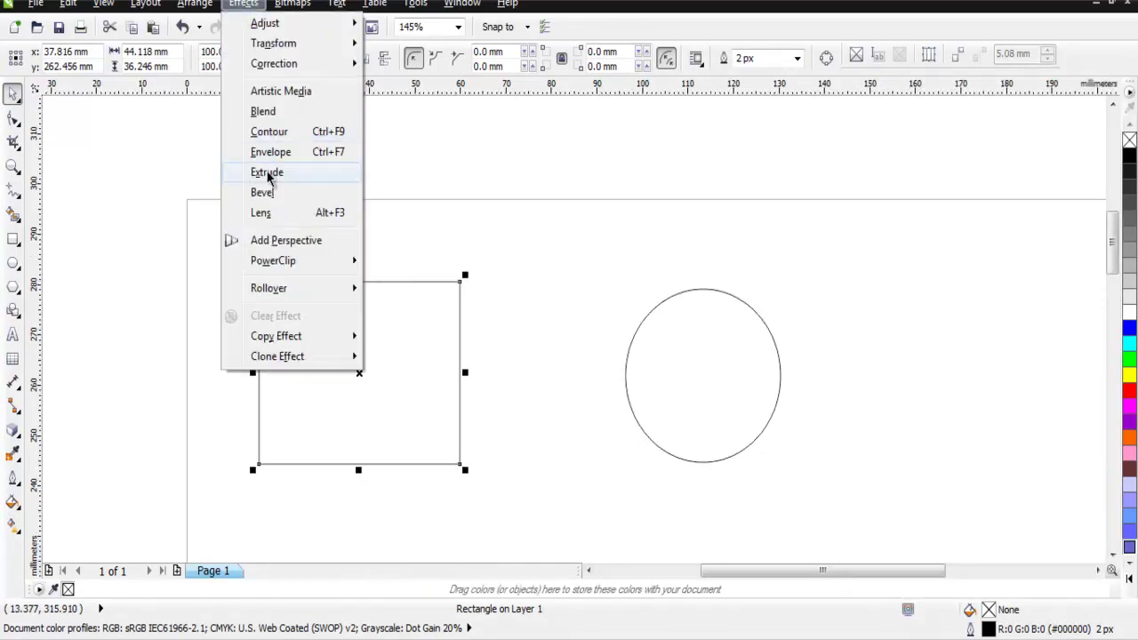
{"action": "left_click", "coordinate": [301, 246]}
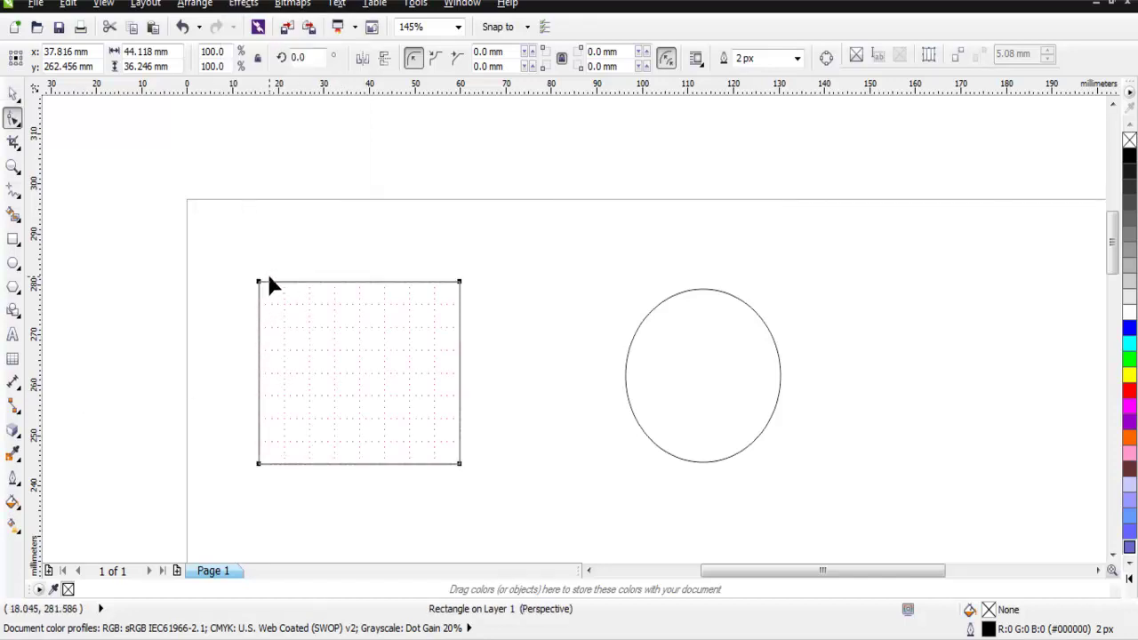
Step: Drag the perspective corners and vanishing point to slant the rectangle into a tilted quadrilateral
{"action": "left_click_drag", "start_coordinate": [260, 283], "coordinate": [323, 338]}
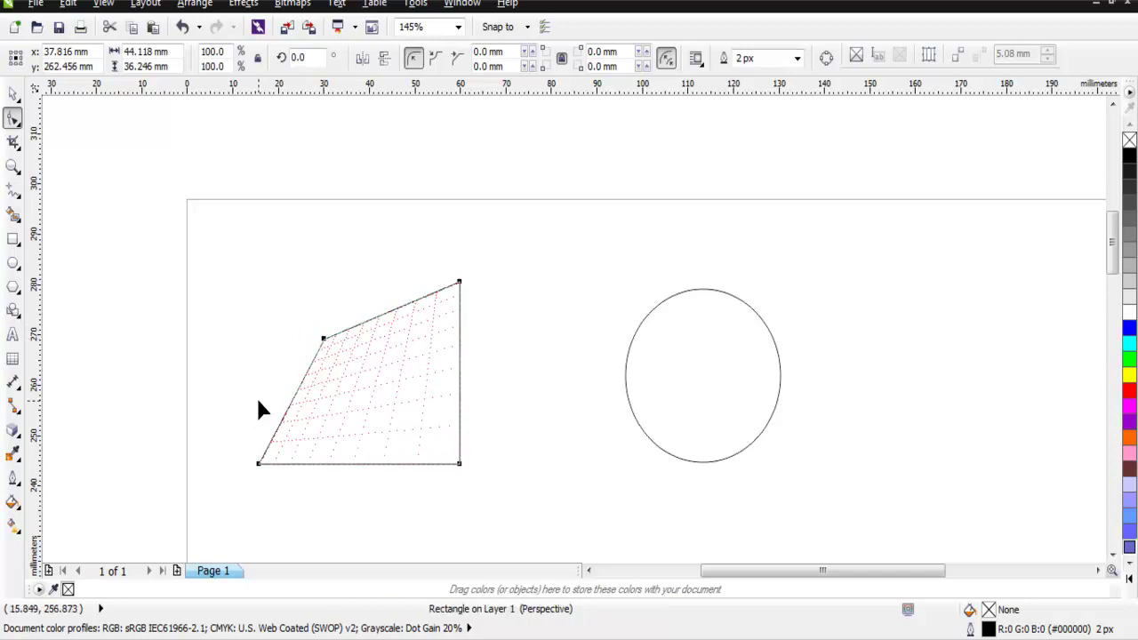
{"action": "left_click_drag", "start_coordinate": [458, 463], "coordinate": [400, 427]}
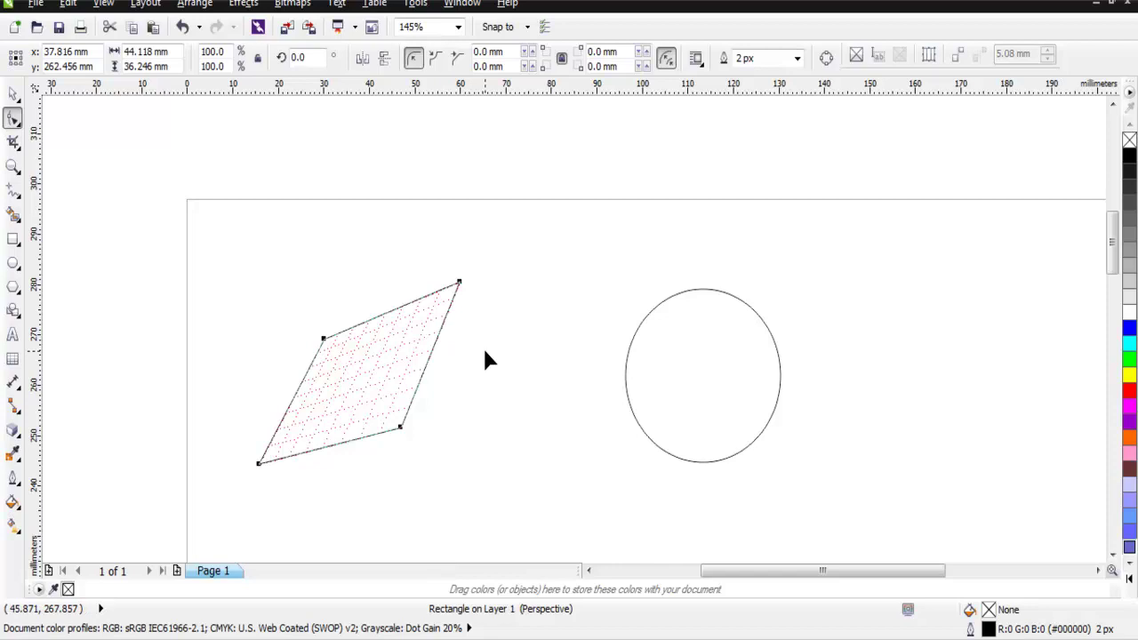
{"action": "mouse_move", "coordinate": [1111, 242]}
{"action": "left_mouse_down"}
{"action": "mouse_move", "coordinate": [1119, 316]}
{"action": "mouse_move", "coordinate": [1116, 254]}
{"action": "left_mouse_up"}
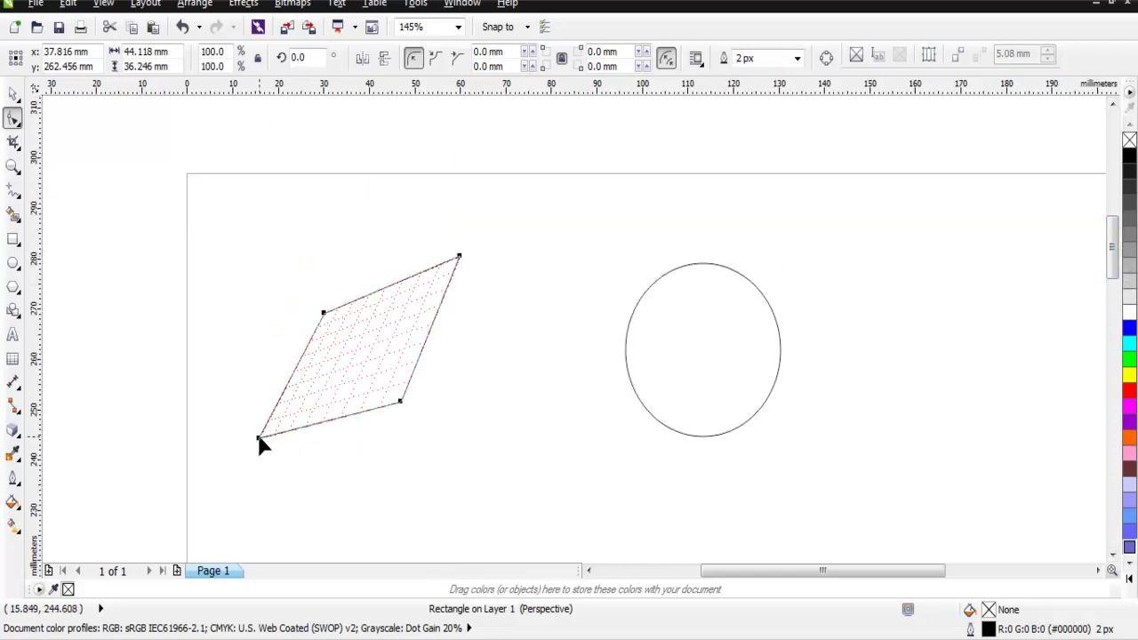
{"action": "mouse_move", "coordinate": [260, 442]}
{"action": "left_mouse_down"}
{"action": "mouse_move", "coordinate": [279, 347]}
{"action": "mouse_move", "coordinate": [318, 267]}
{"action": "mouse_move", "coordinate": [255, 322]}
{"action": "mouse_move", "coordinate": [282, 425]}
{"action": "mouse_move", "coordinate": [472, 354]}
{"action": "mouse_move", "coordinate": [401, 325]}
{"action": "mouse_move", "coordinate": [459, 371]}
{"action": "mouse_move", "coordinate": [287, 325]}
{"action": "mouse_move", "coordinate": [270, 352]}
{"action": "left_mouse_up"}
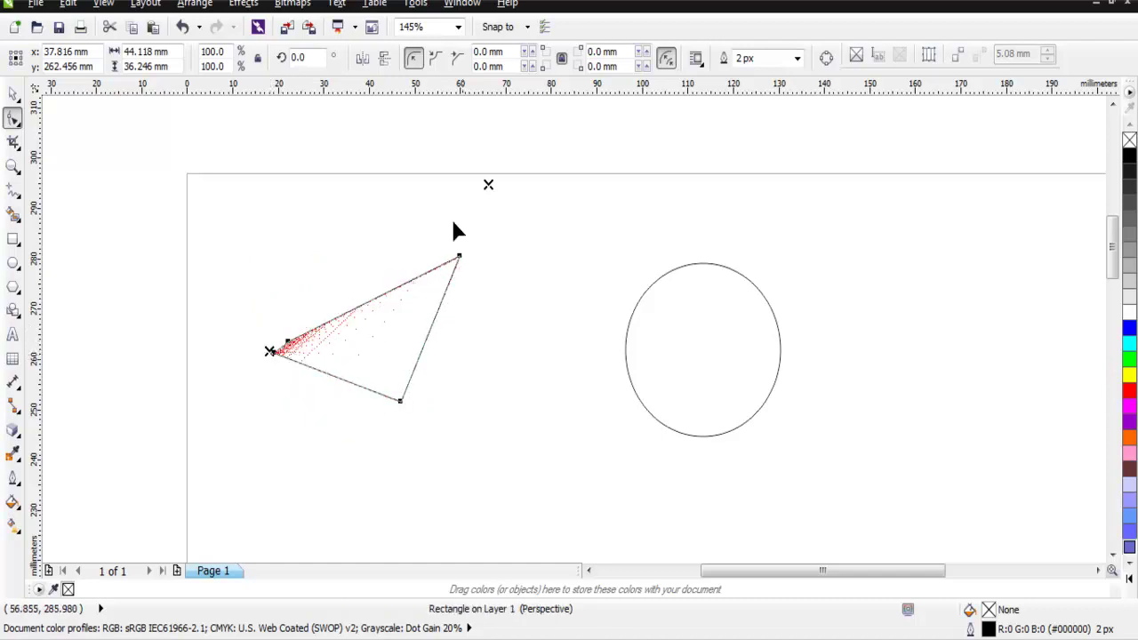
{"action": "left_click", "coordinate": [300, 373]}
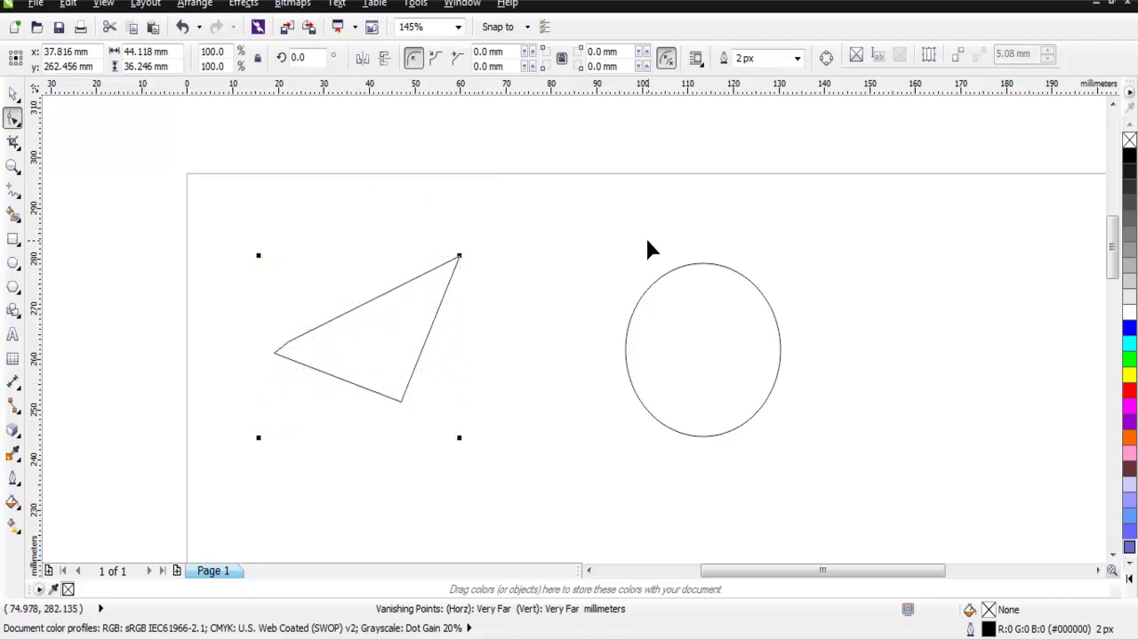
{"action": "left_click_drag", "start_coordinate": [649, 246], "coordinate": [410, 231]}
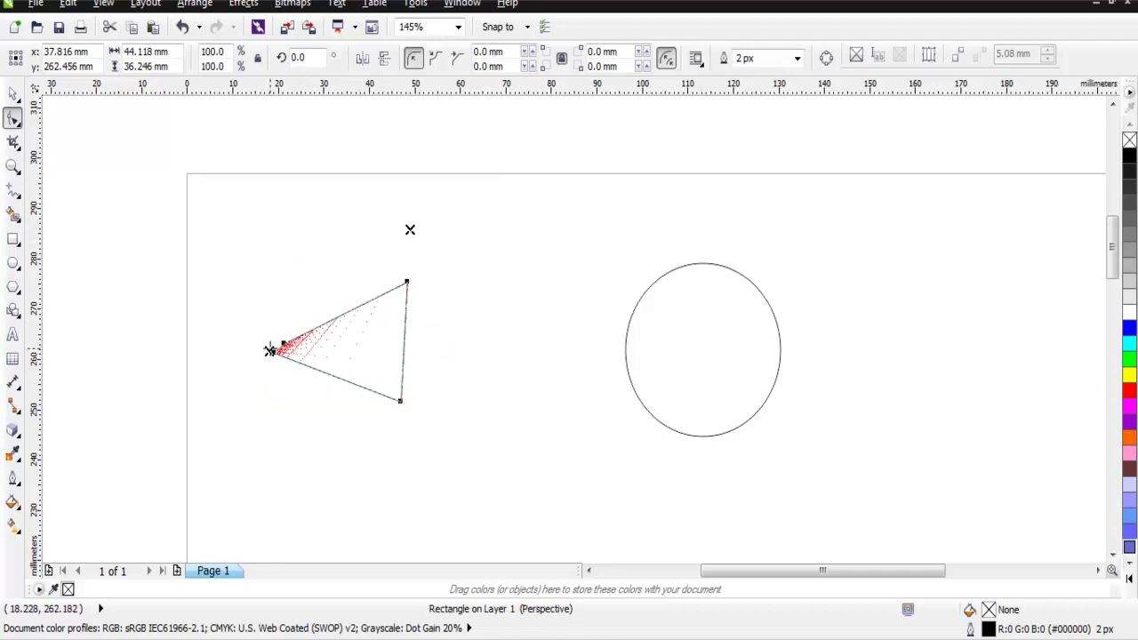
{"action": "left_click_drag", "start_coordinate": [269, 349], "coordinate": [266, 435]}
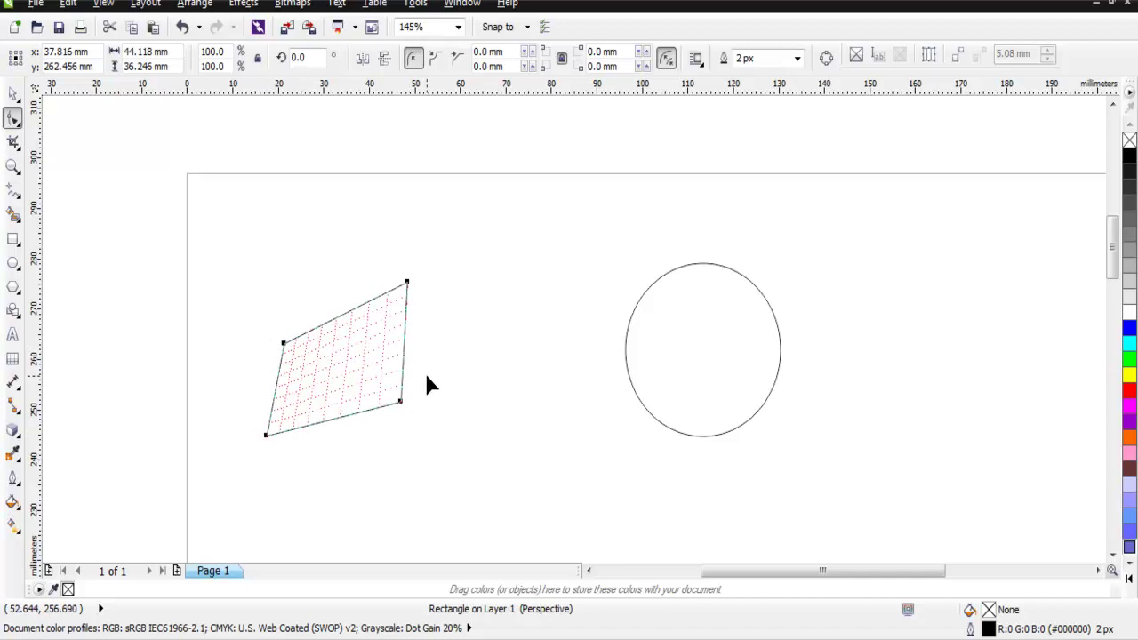
Step: Fill the tilted quadrilateral with a linear purple-to-magenta fountain fill
{"action": "left_click", "coordinate": [242, 3]}
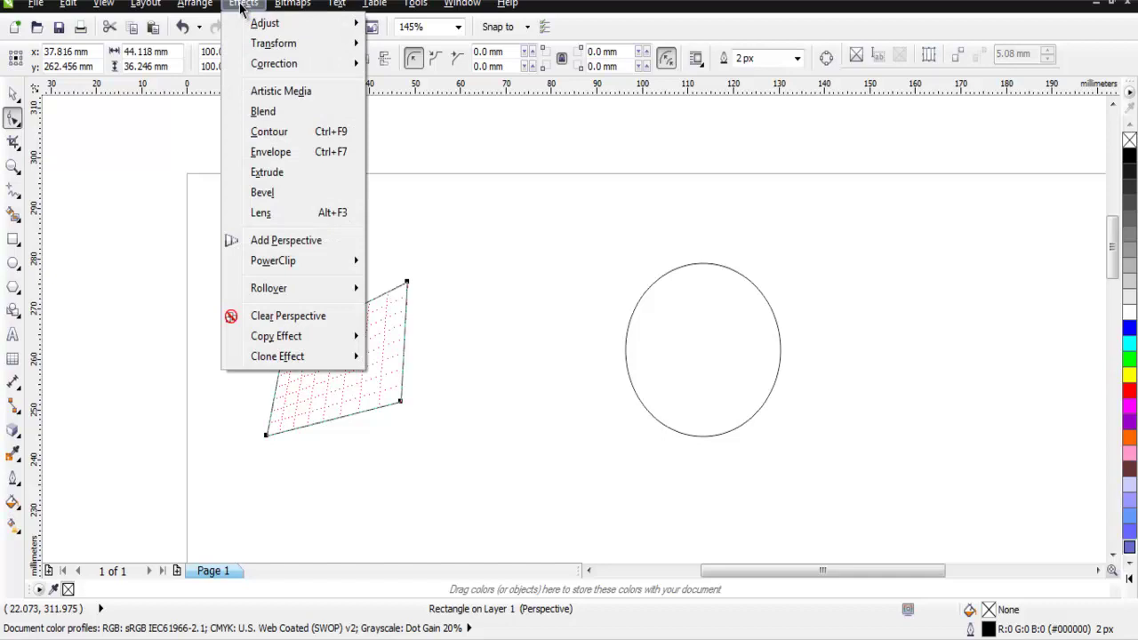
{"action": "left_click", "coordinate": [254, 171]}
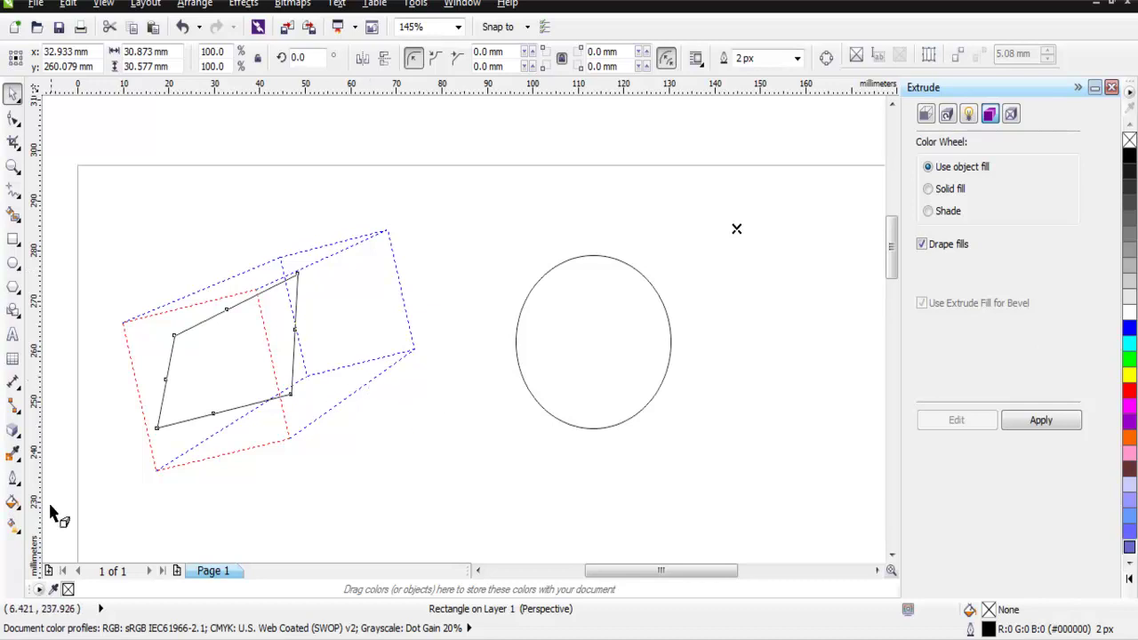
{"action": "left_click", "coordinate": [14, 505]}
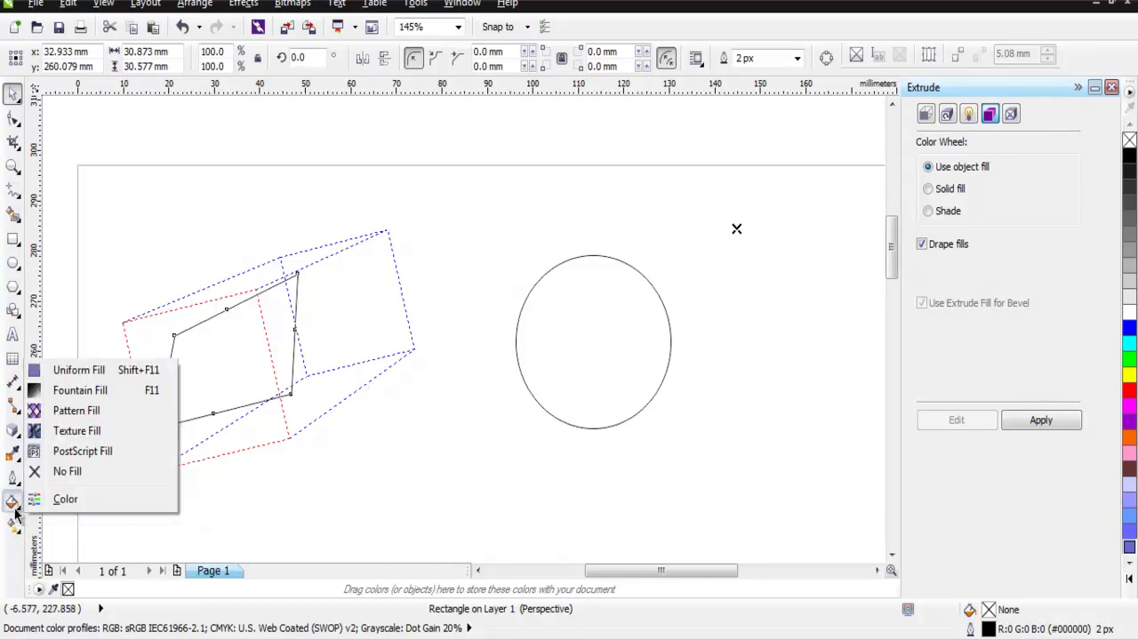
{"action": "left_click", "coordinate": [76, 391]}
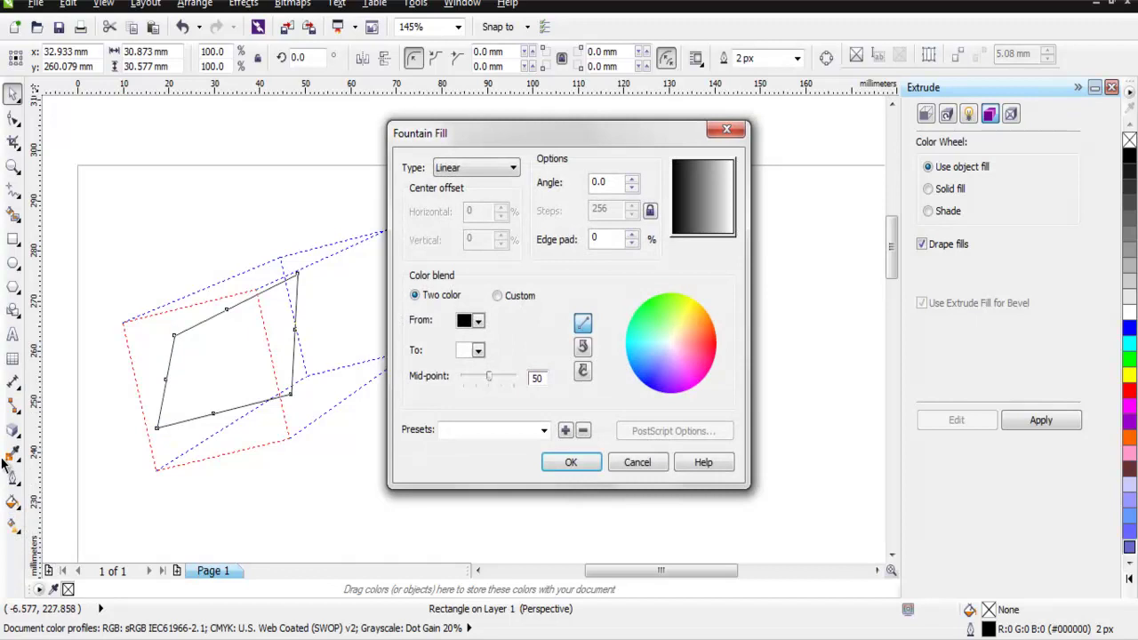
{"action": "left_click", "coordinate": [481, 323]}
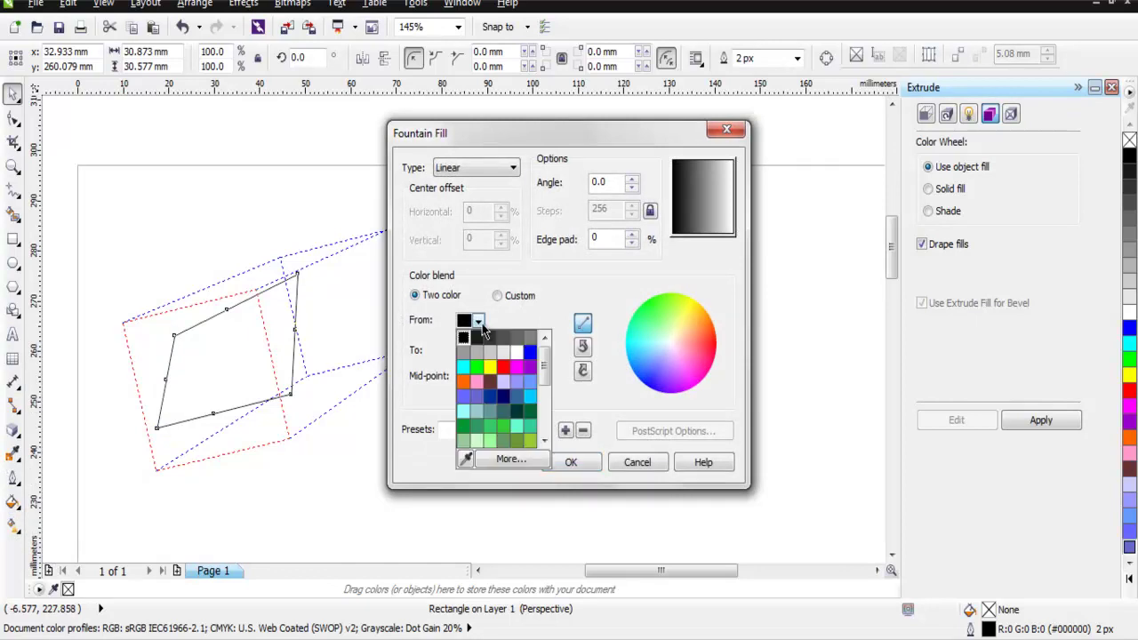
{"action": "left_click", "coordinate": [530, 375]}
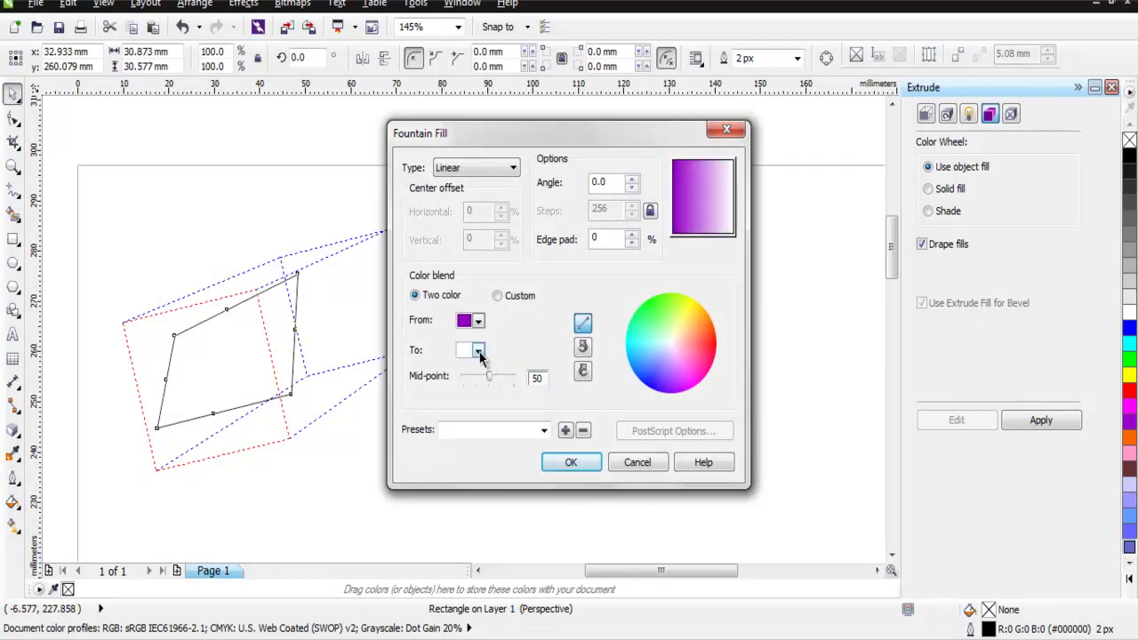
{"action": "left_click", "coordinate": [478, 351]}
{"action": "left_click", "coordinate": [520, 400]}
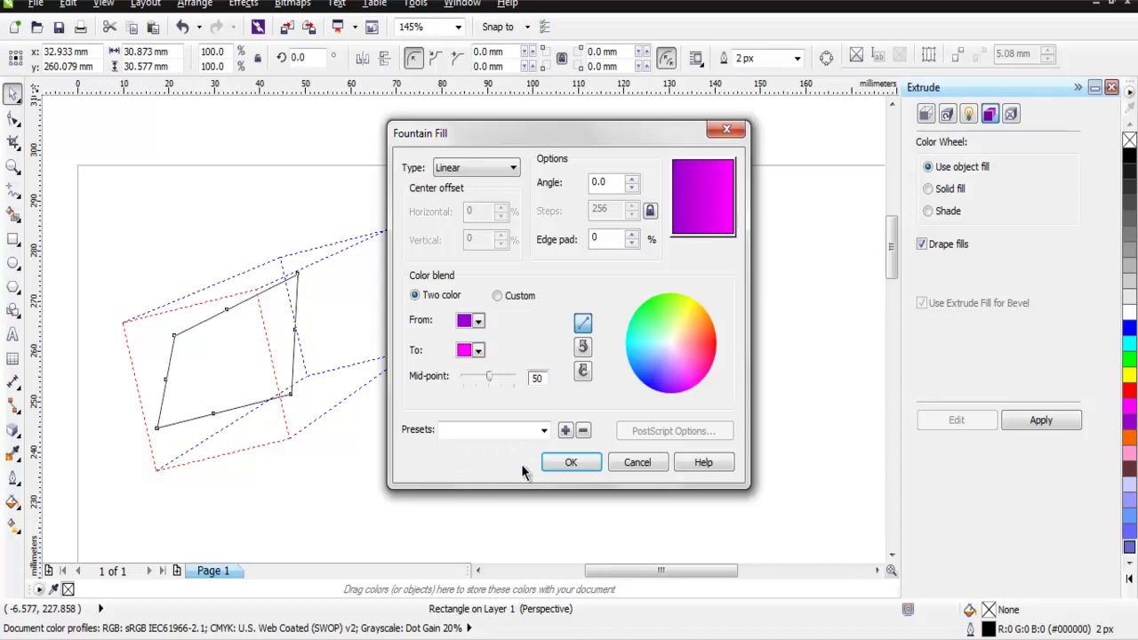
{"action": "left_click", "coordinate": [570, 466]}
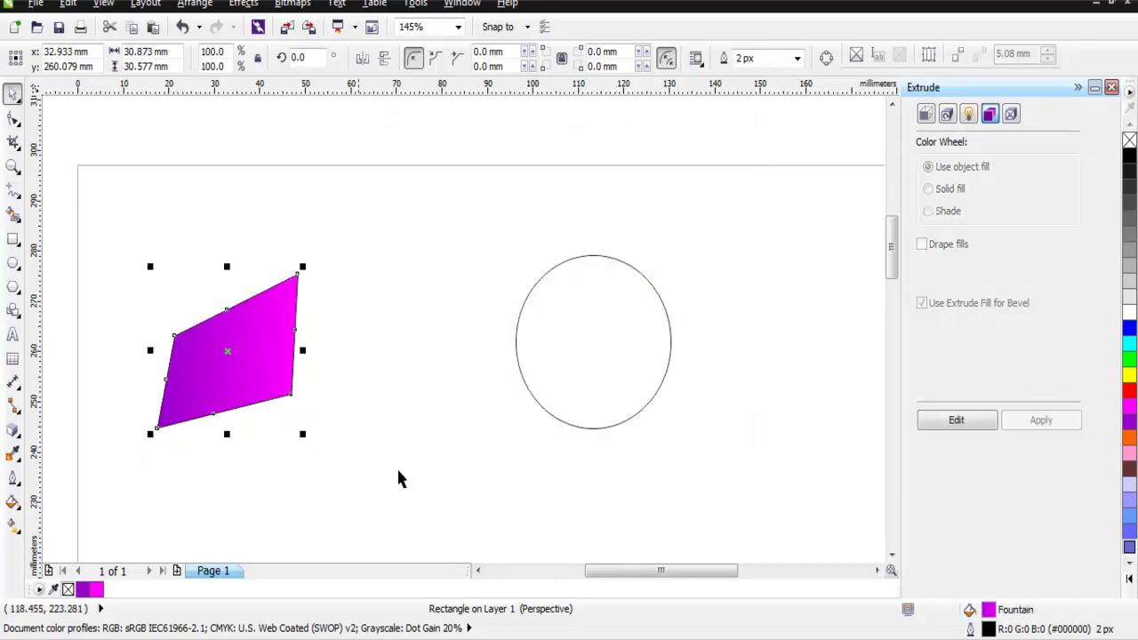
Step: Extrude the purple quadrilateral with a shortened depth and apply it
{"action": "left_click", "coordinate": [242, 5]}
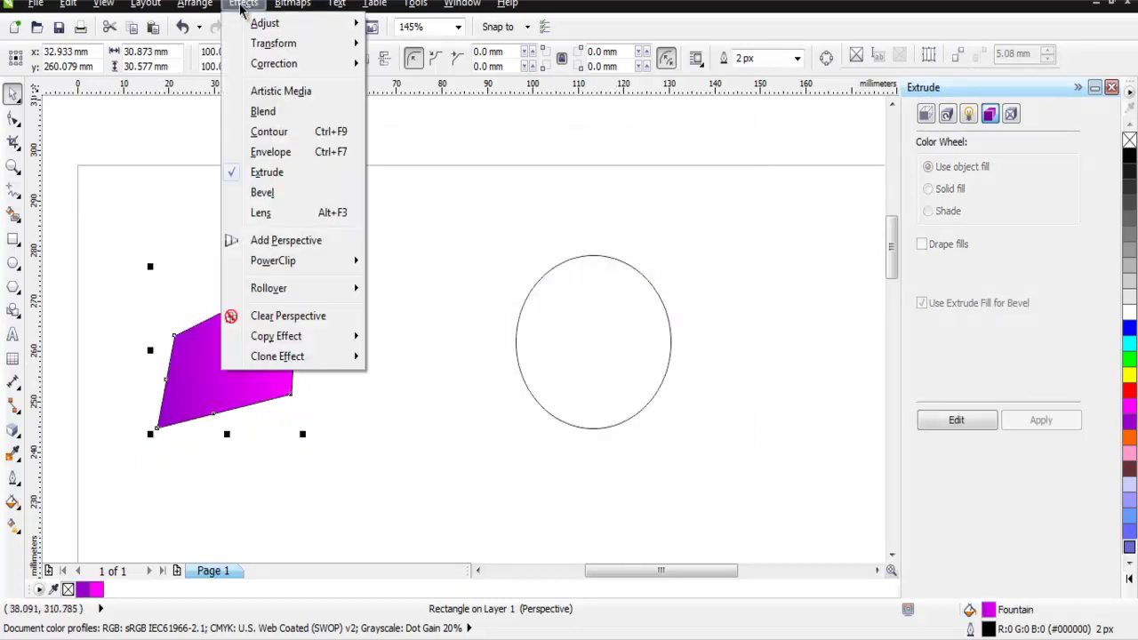
{"action": "left_click", "coordinate": [266, 171]}
{"action": "left_click", "coordinate": [243, 5]}
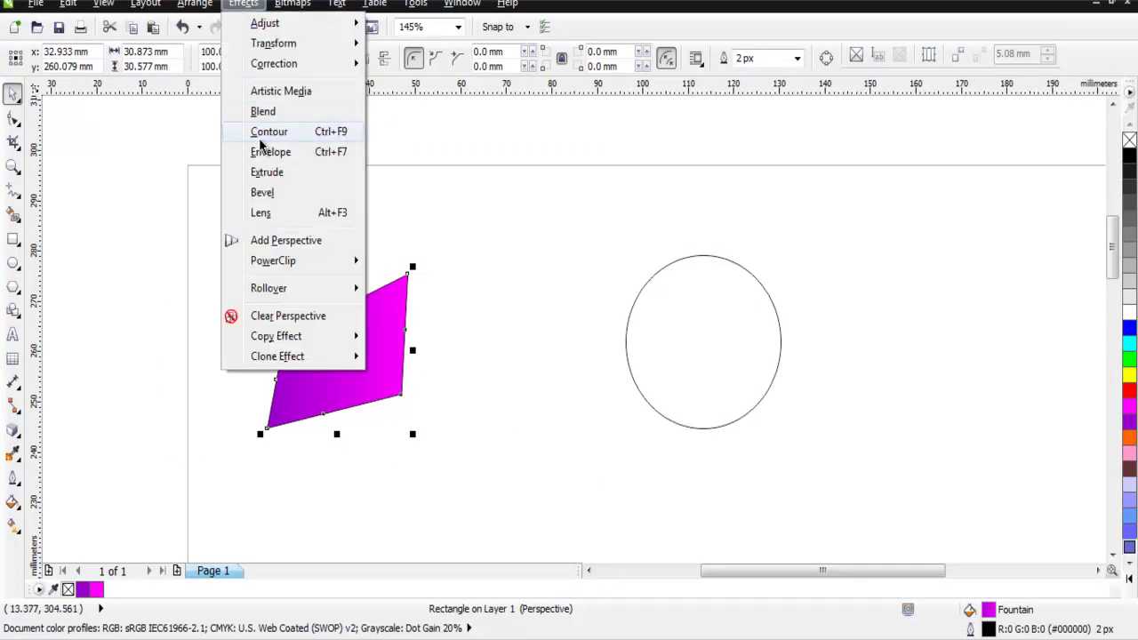
{"action": "left_click", "coordinate": [267, 171]}
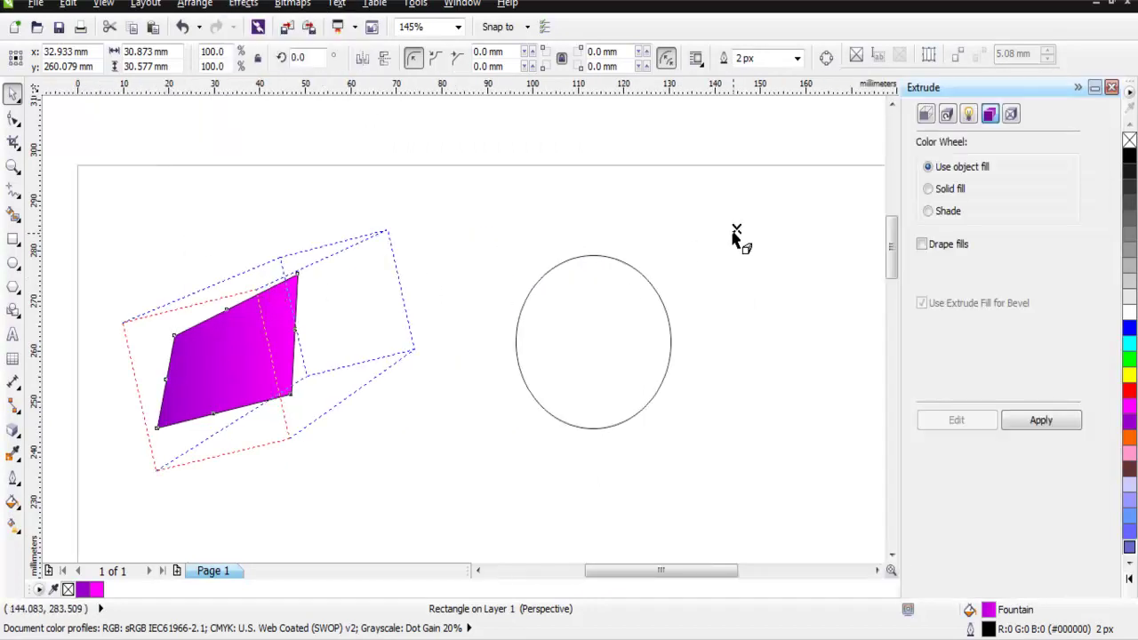
{"action": "left_click_drag", "start_coordinate": [738, 229], "coordinate": [359, 240]}
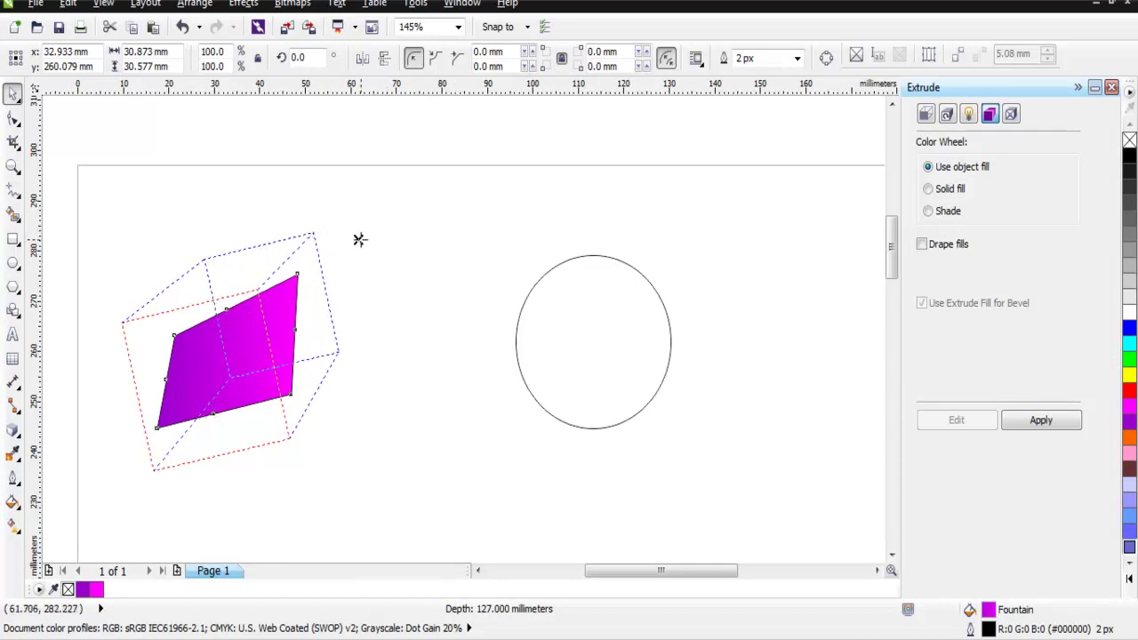
{"action": "left_click", "coordinate": [1041, 422]}
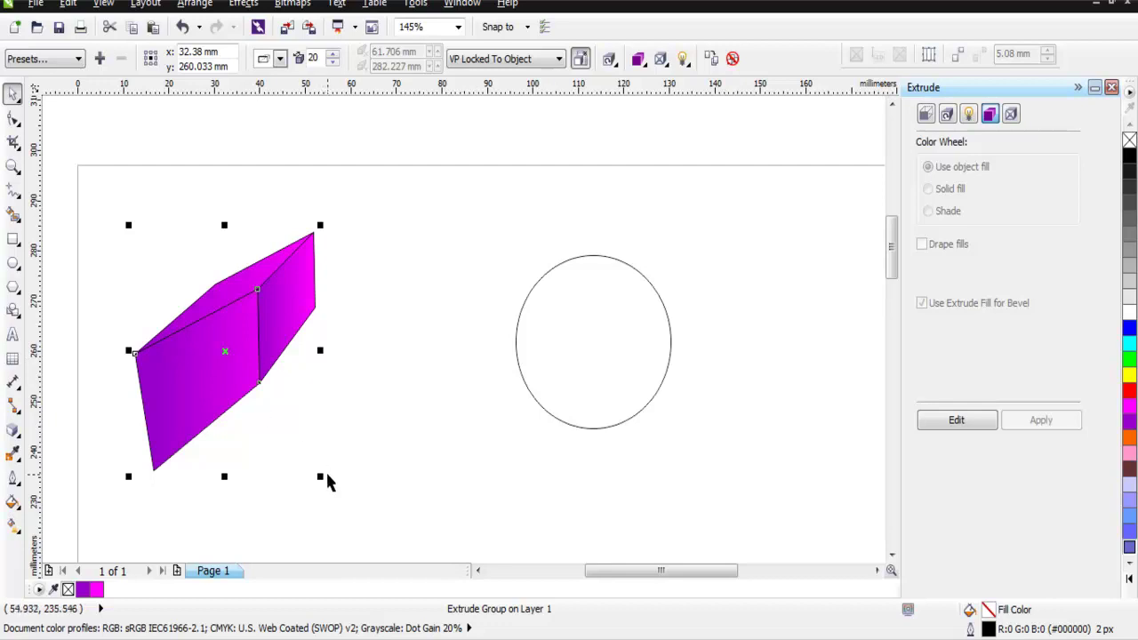
Step: Resize the extruded shape, enlarging and widening it, then scaling it back down
{"action": "left_click_drag", "start_coordinate": [319, 477], "coordinate": [378, 527]}
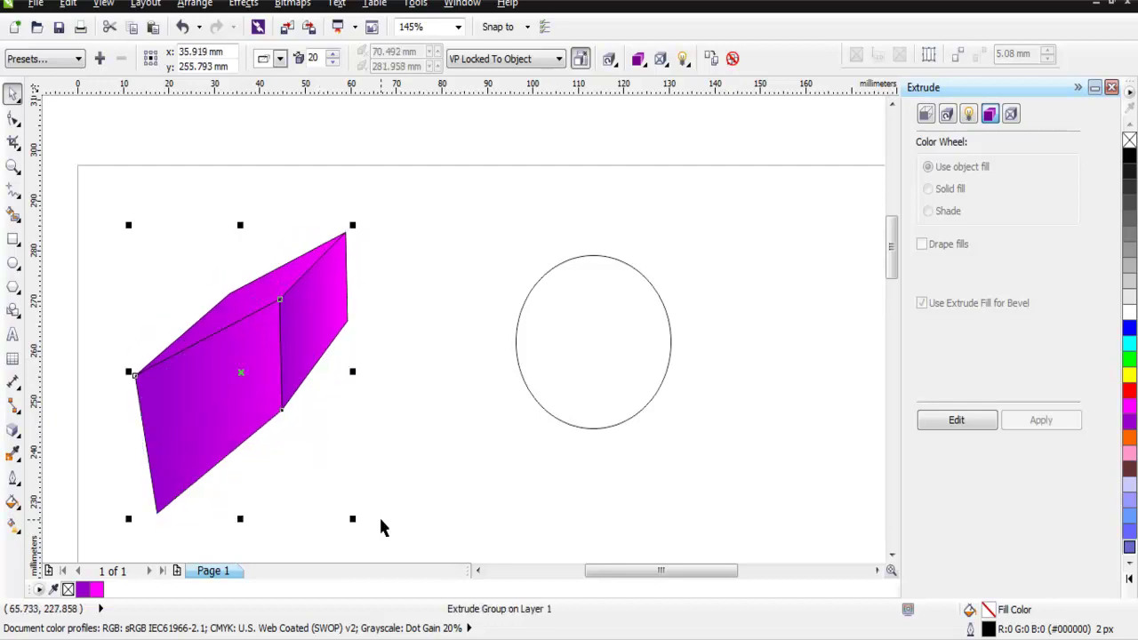
{"action": "left_click_drag", "start_coordinate": [354, 524], "coordinate": [364, 539]}
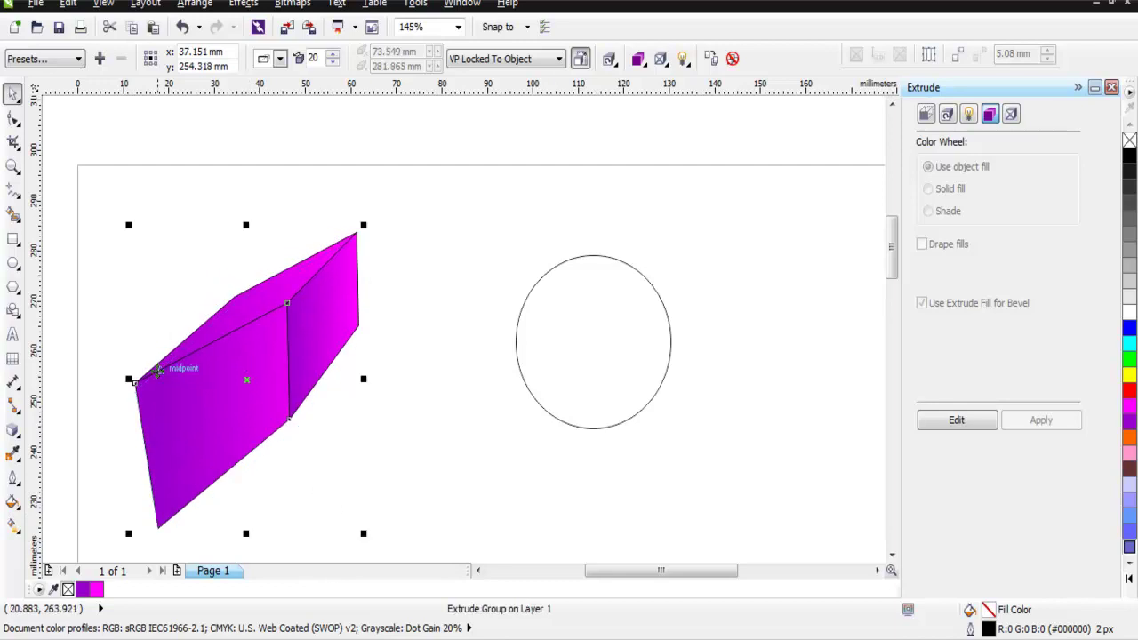
{"action": "left_click_drag", "start_coordinate": [128, 381], "coordinate": [100, 339]}
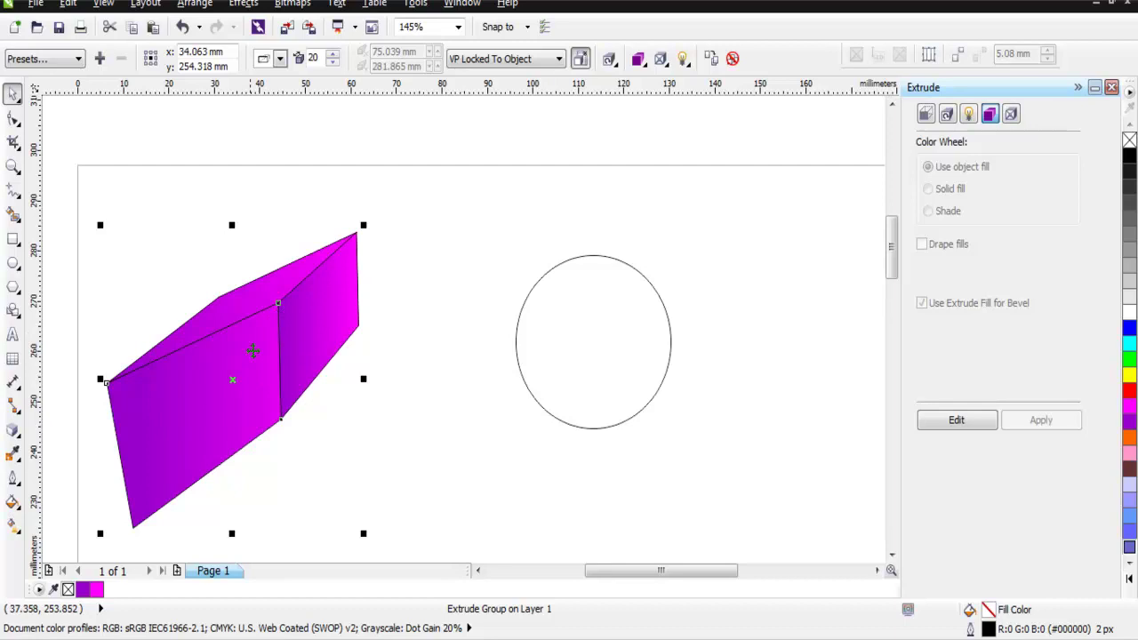
{"action": "left_click_drag", "start_coordinate": [362, 534], "coordinate": [264, 469]}
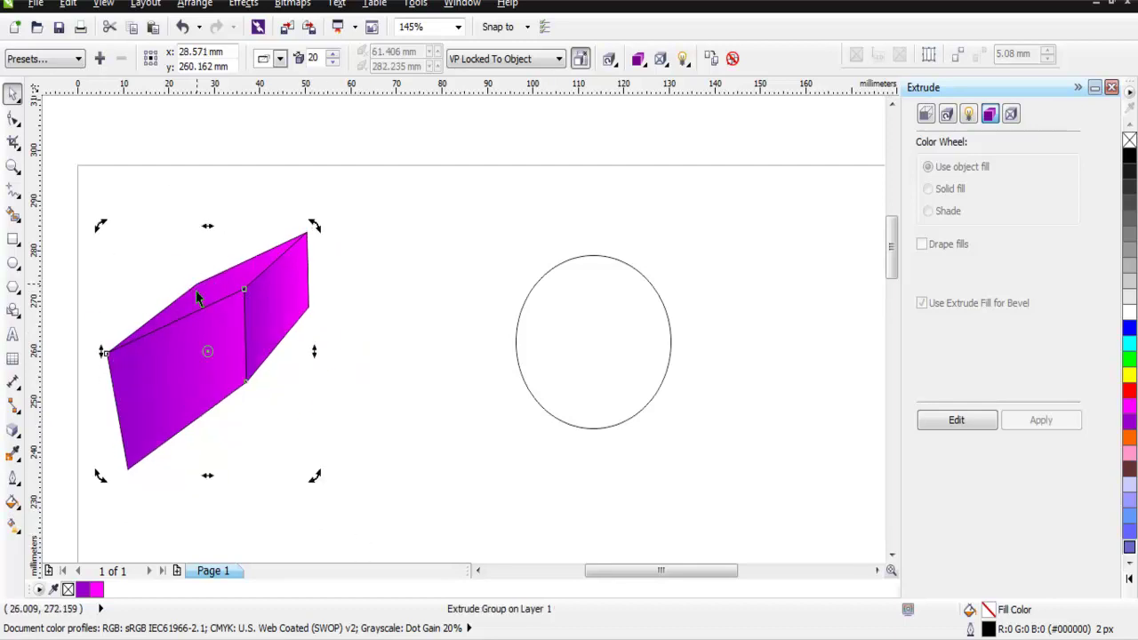
Step: Rotate the extrusion in 3D into a pointed, prism-like form
{"action": "double_click", "coordinate": [194, 289]}
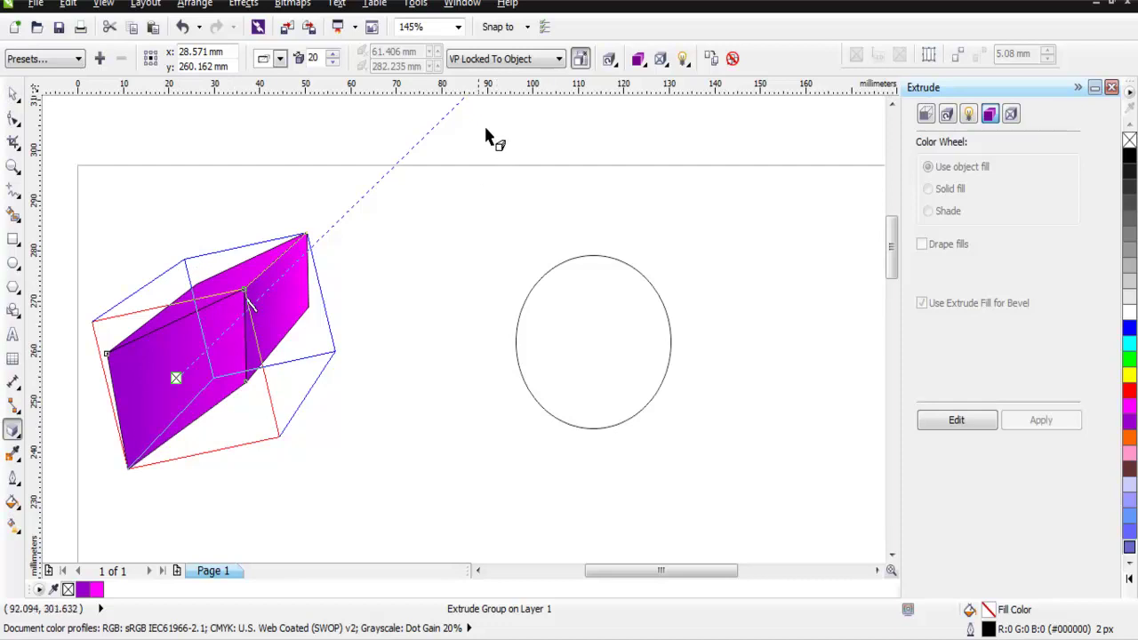
{"action": "left_click_drag", "start_coordinate": [892, 269], "coordinate": [892, 257]}
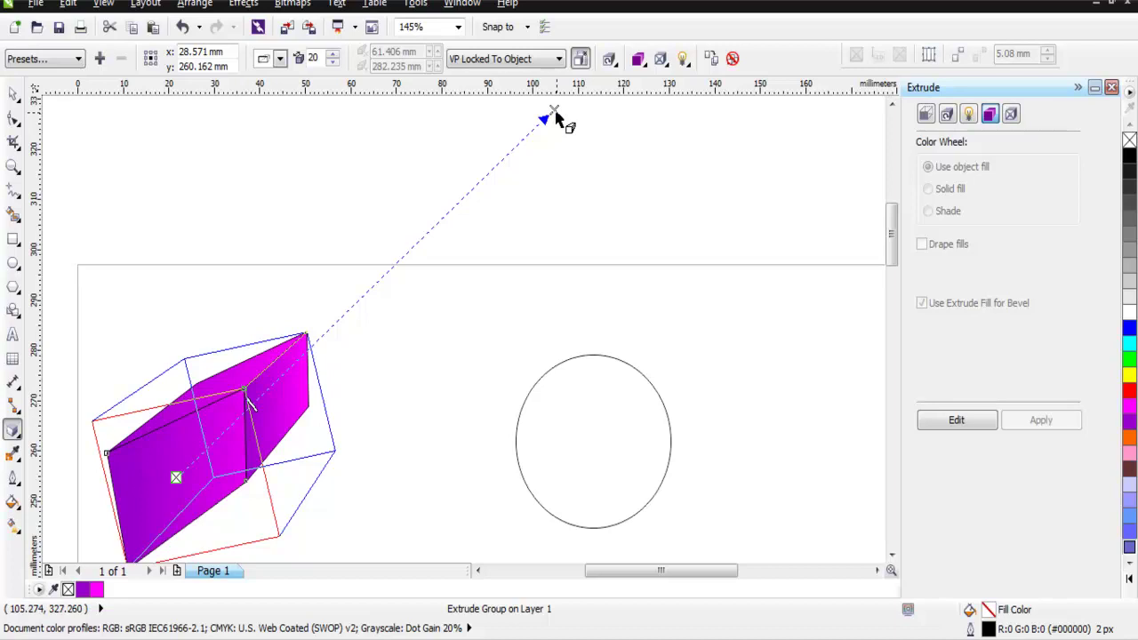
{"action": "left_click", "coordinate": [560, 117]}
{"action": "left_click", "coordinate": [252, 403]}
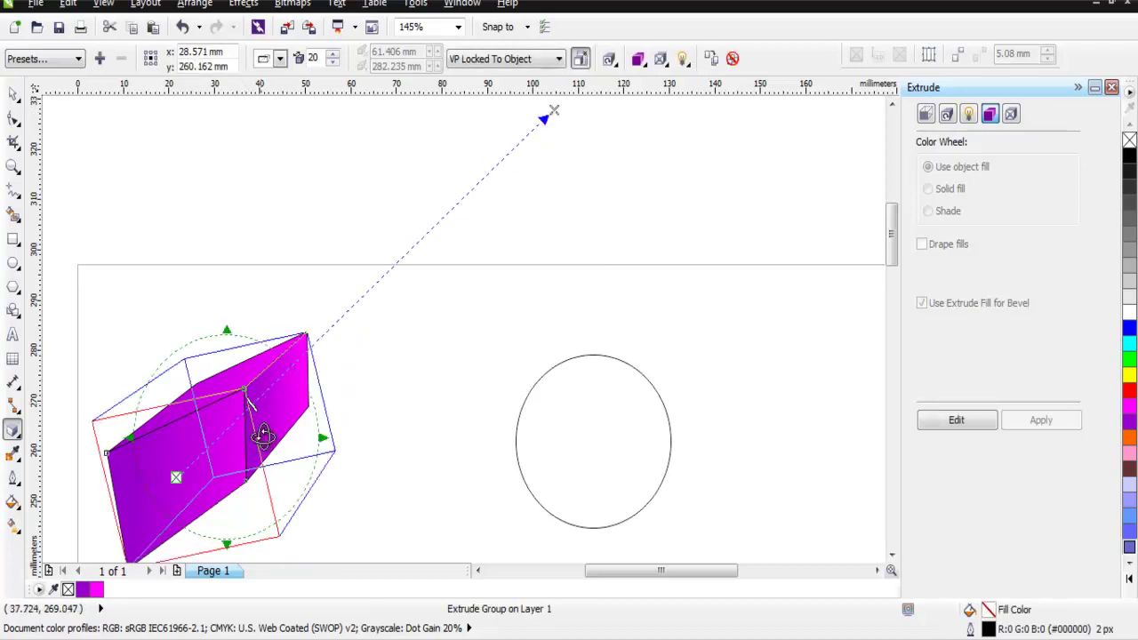
{"action": "left_click_drag", "start_coordinate": [226, 329], "coordinate": [269, 424]}
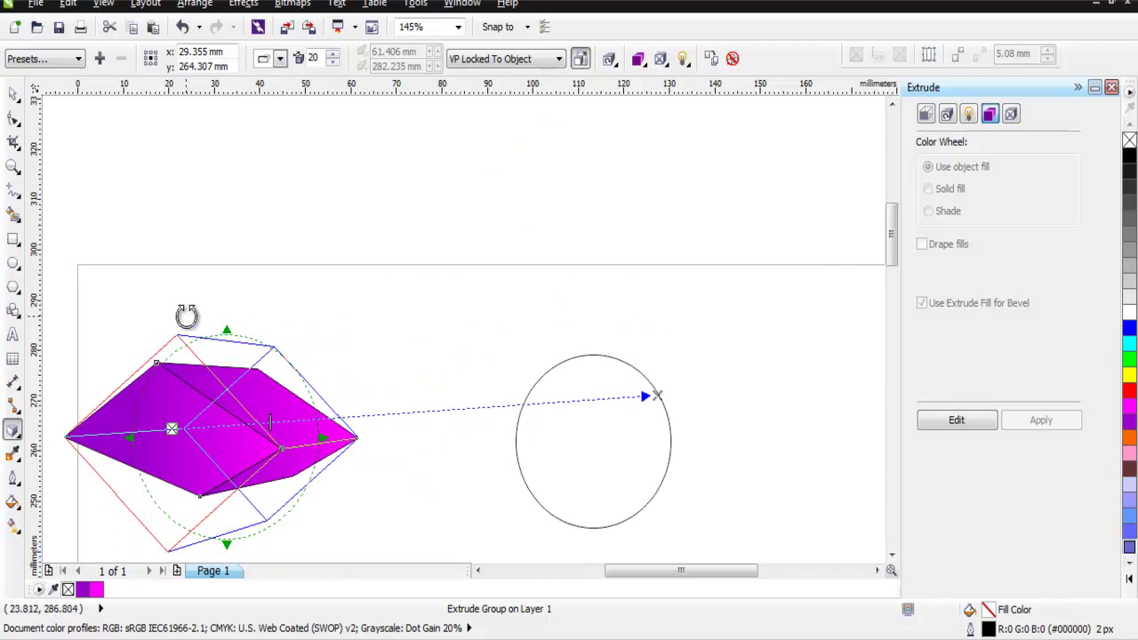
{"action": "left_click_drag", "start_coordinate": [180, 332], "coordinate": [193, 285]}
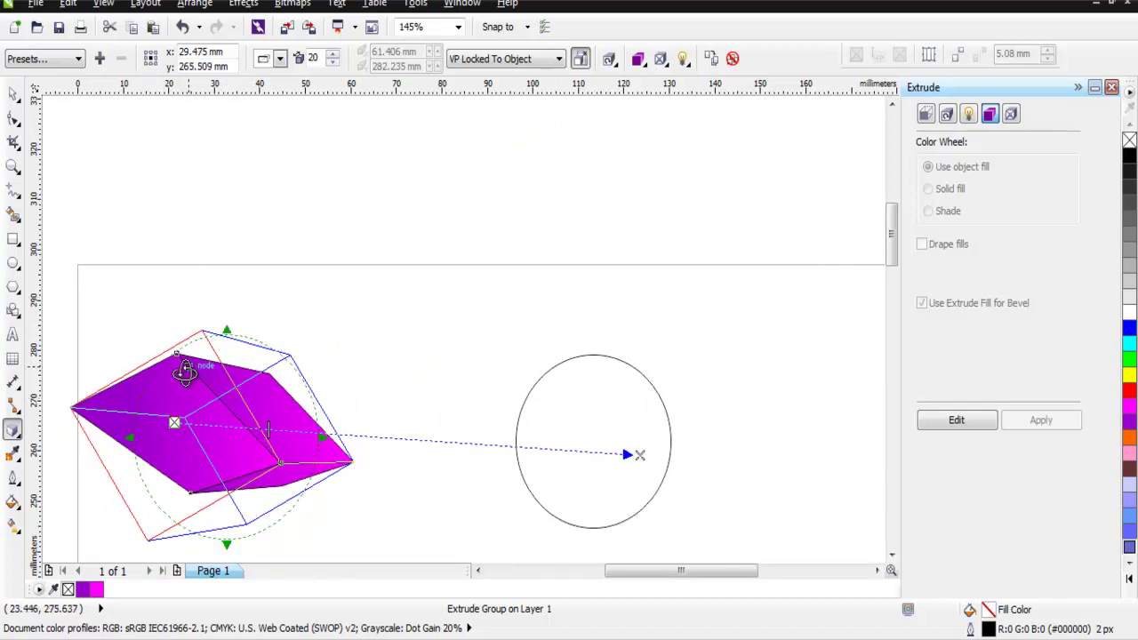
Step: Stretch and shrink the extruded box upright, move it left of the ellipse, and deselect
{"action": "left_click", "coordinate": [14, 93]}
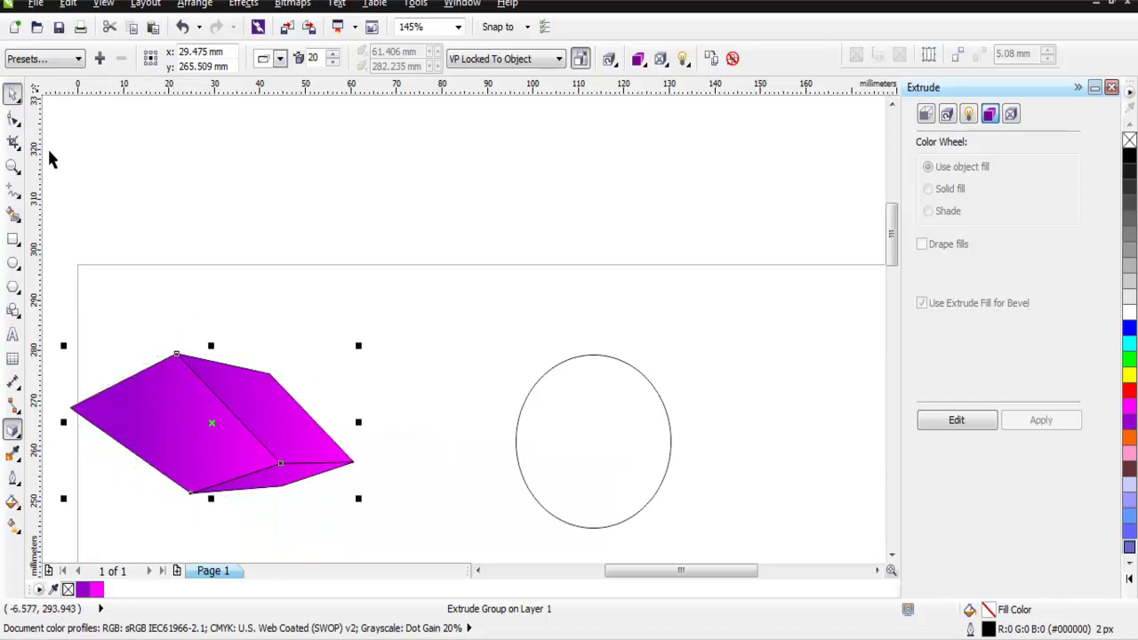
{"action": "left_click_drag", "start_coordinate": [64, 346], "coordinate": [135, 381]}
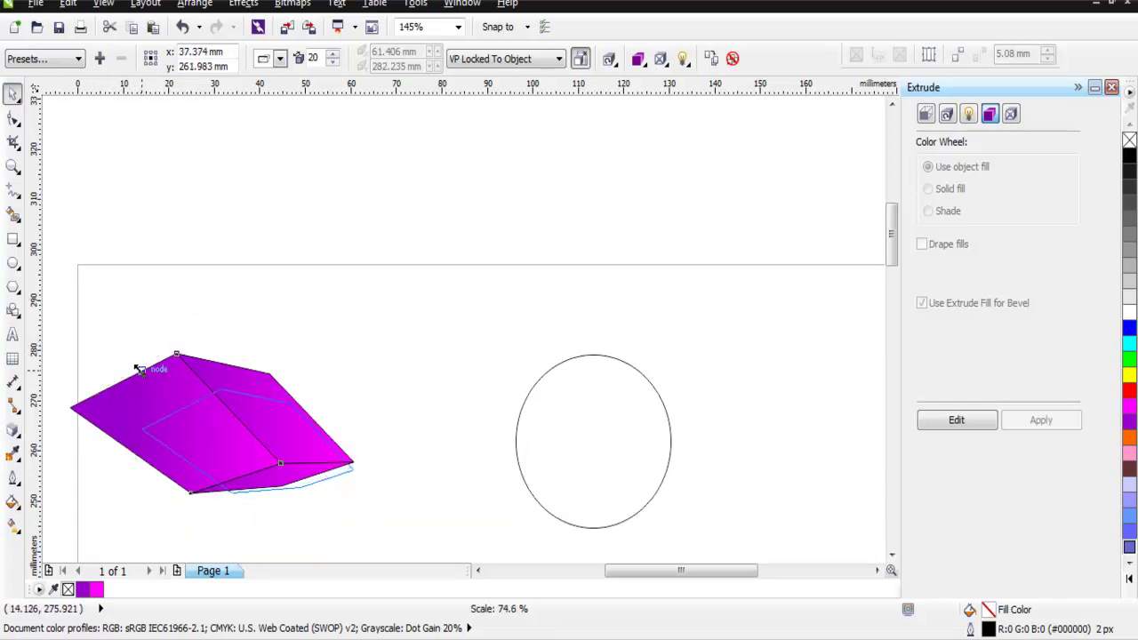
{"action": "left_click_drag", "start_coordinate": [248, 381], "coordinate": [322, 240]}
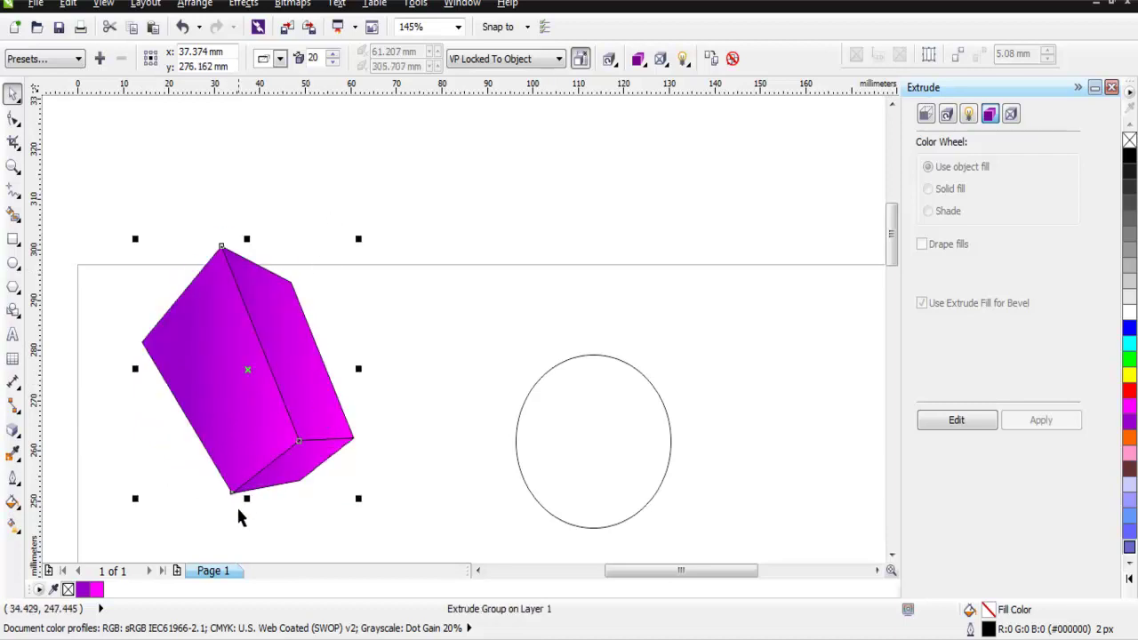
{"action": "left_click_drag", "start_coordinate": [246, 492], "coordinate": [220, 542]}
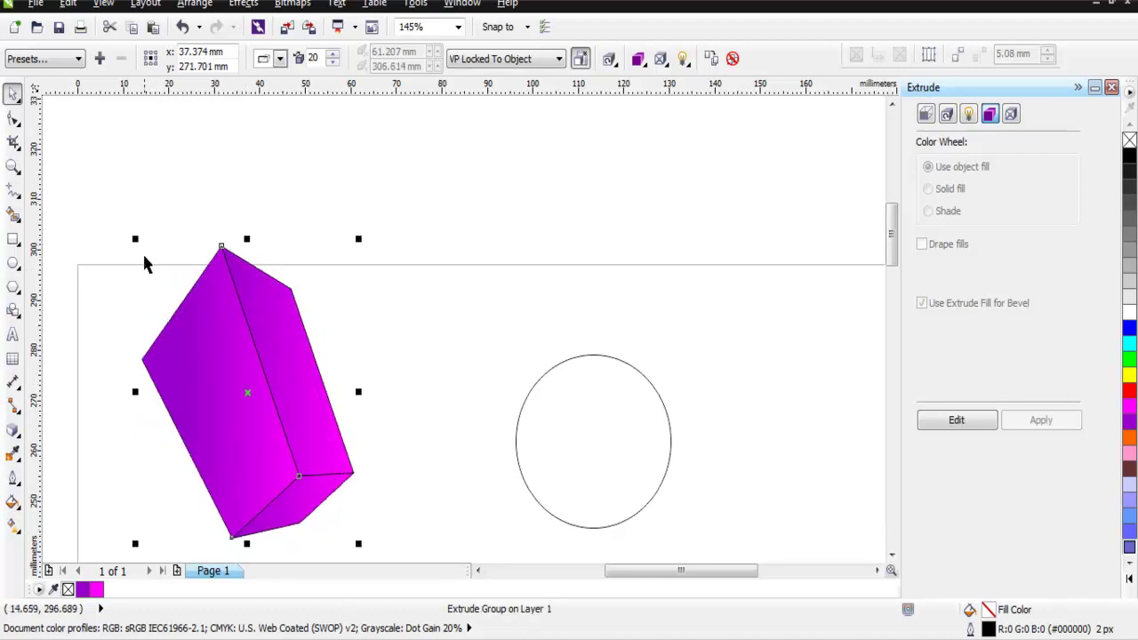
{"action": "left_click_drag", "start_coordinate": [132, 240], "coordinate": [198, 317]}
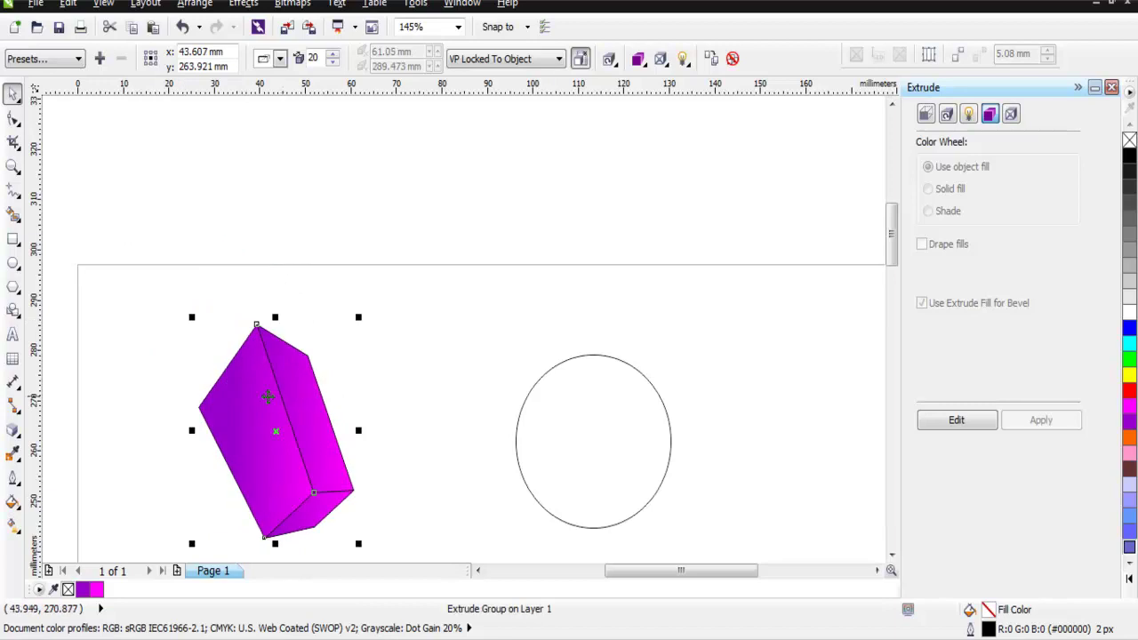
{"action": "left_click_drag", "start_coordinate": [267, 392], "coordinate": [274, 305]}
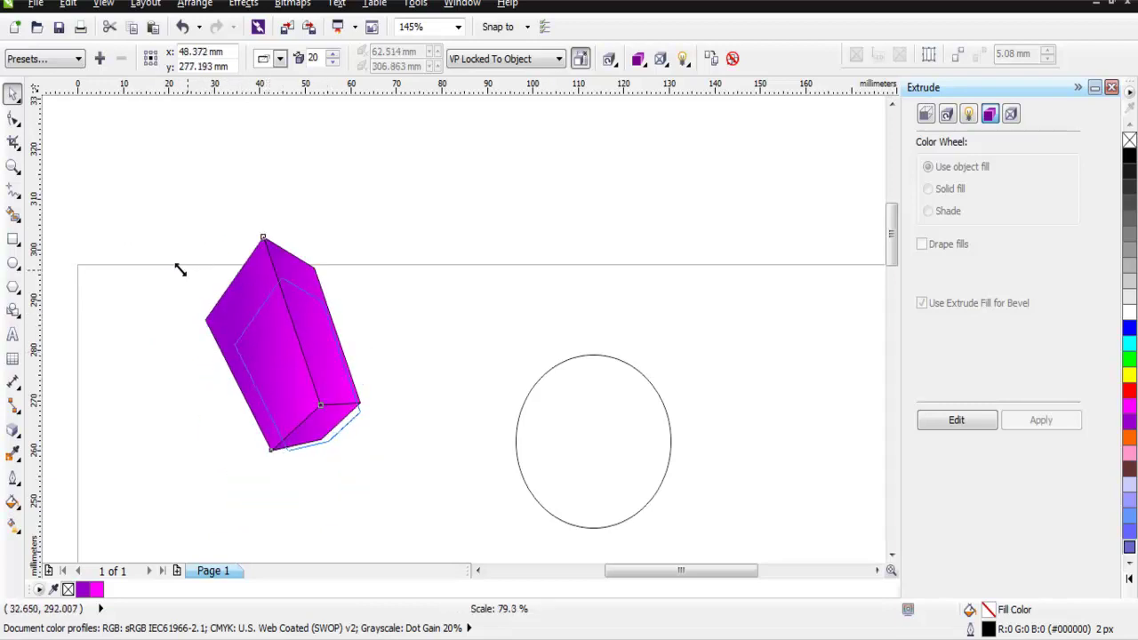
{"action": "left_click_drag", "start_coordinate": [199, 230], "coordinate": [178, 267]}
{"action": "left_click_drag", "start_coordinate": [296, 362], "coordinate": [282, 444]}
{"action": "left_click_drag", "start_coordinate": [889, 249], "coordinate": [890, 260]}
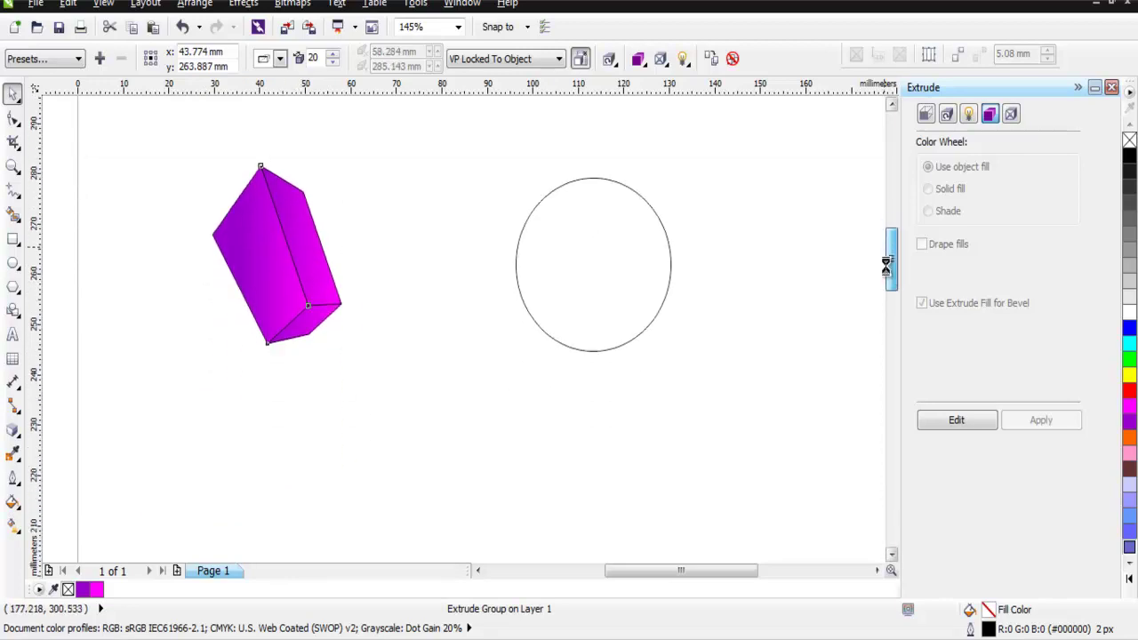
{"action": "left_click", "coordinate": [127, 118]}
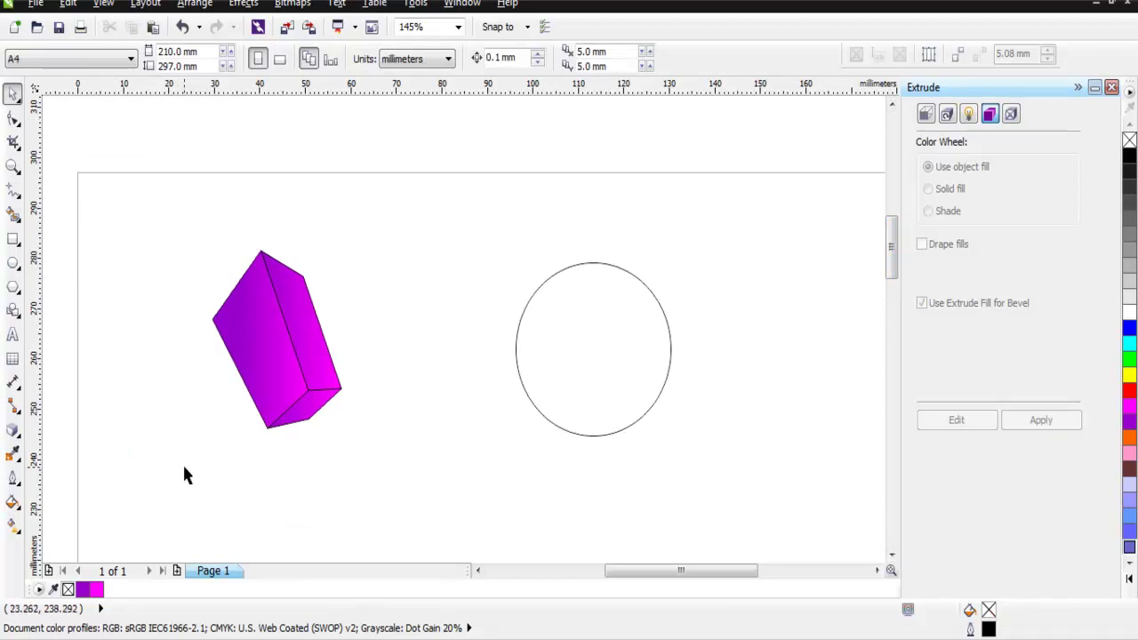
Step: Add a perspective to the circle and drag its corner and vanishing points into a tapering tilt
{"action": "left_click", "coordinate": [659, 385]}
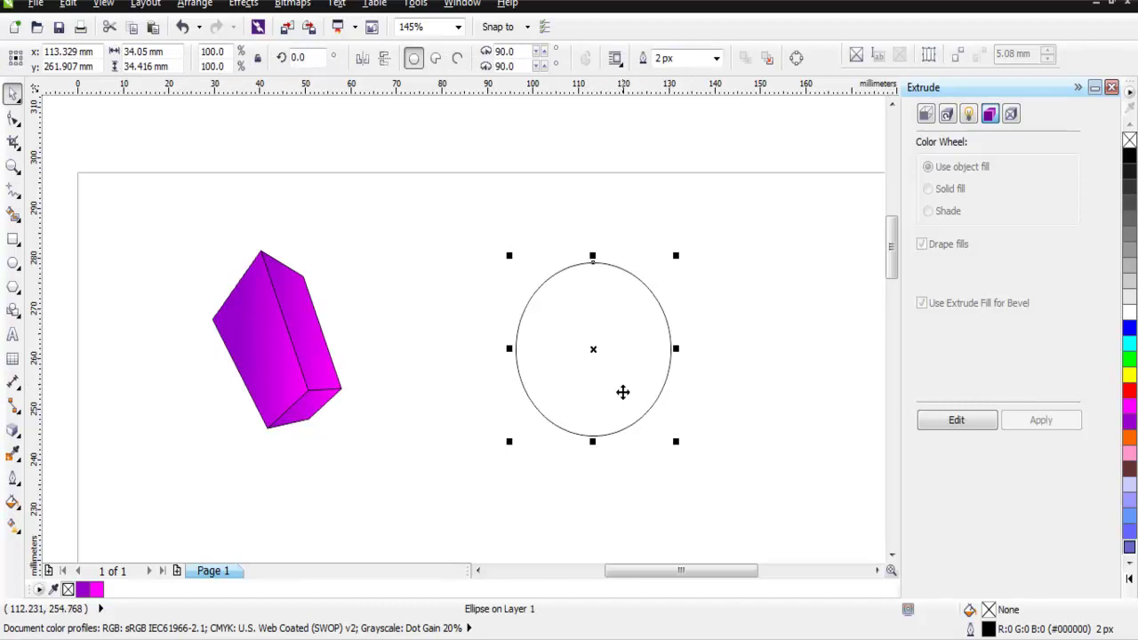
{"action": "left_click", "coordinate": [243, 3]}
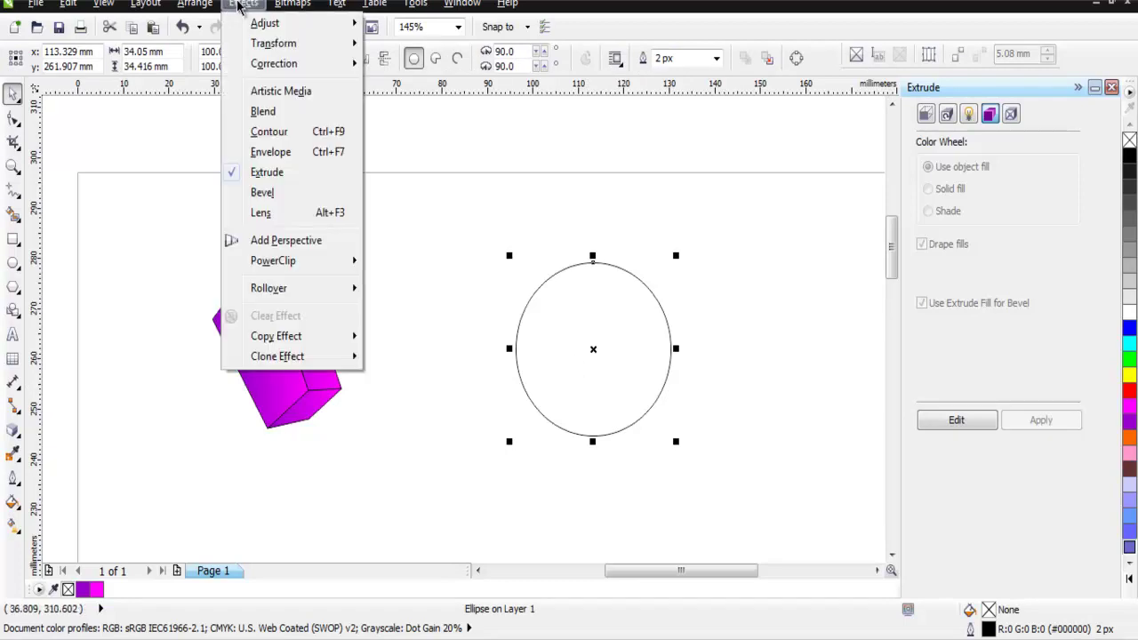
{"action": "left_click", "coordinate": [240, 236]}
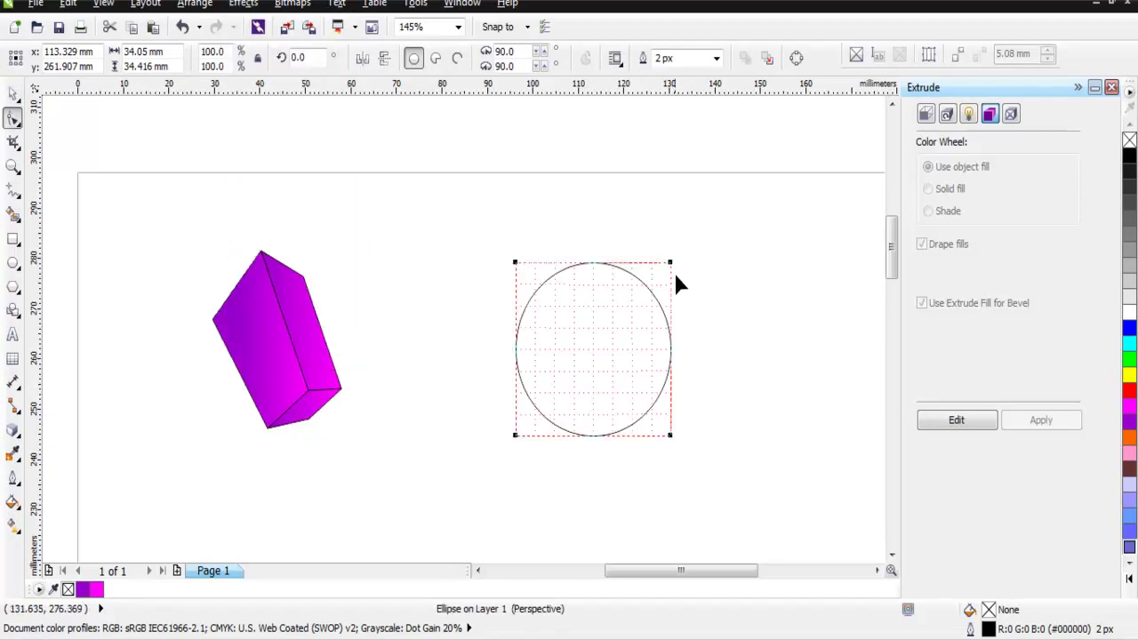
{"action": "left_click_drag", "start_coordinate": [669, 262], "coordinate": [592, 314]}
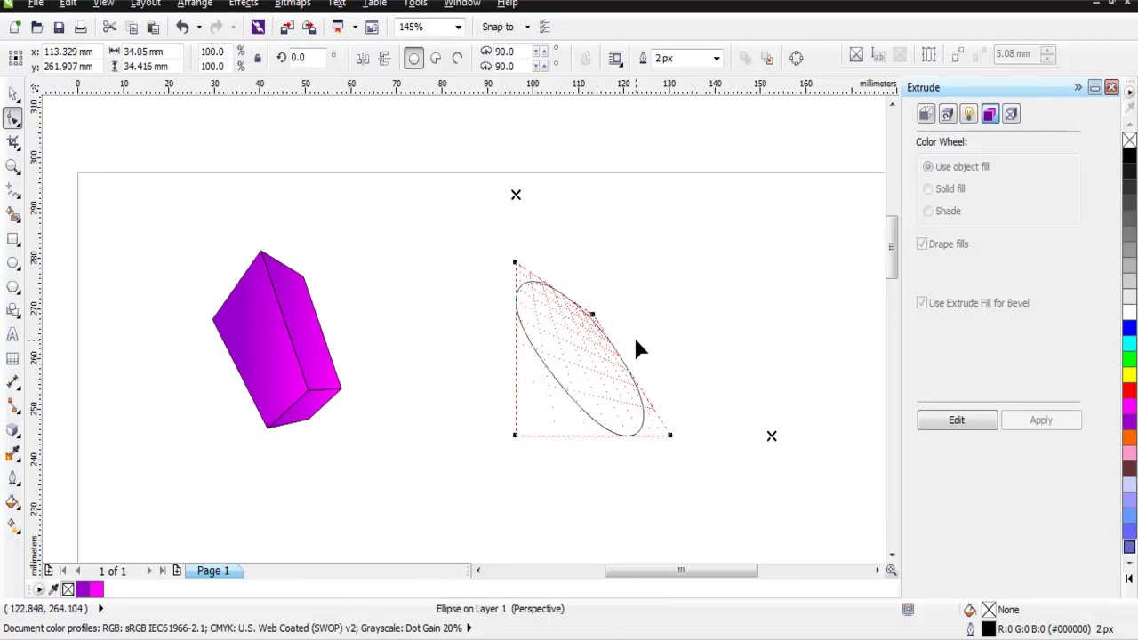
{"action": "left_click_drag", "start_coordinate": [771, 435], "coordinate": [723, 426]}
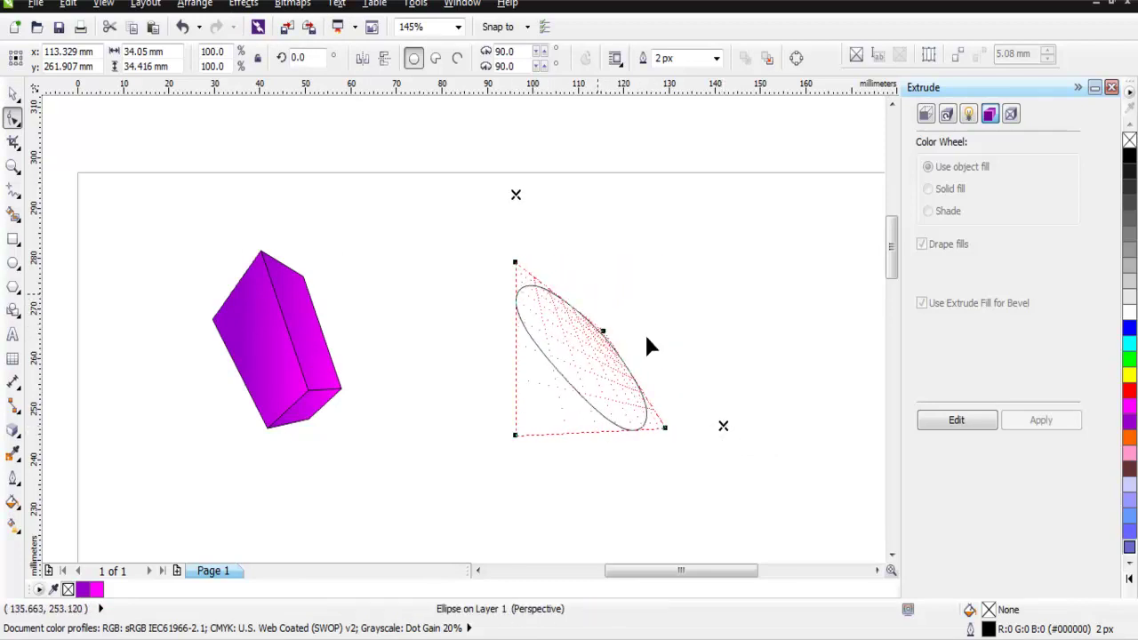
{"action": "left_click_drag", "start_coordinate": [516, 194], "coordinate": [531, 236]}
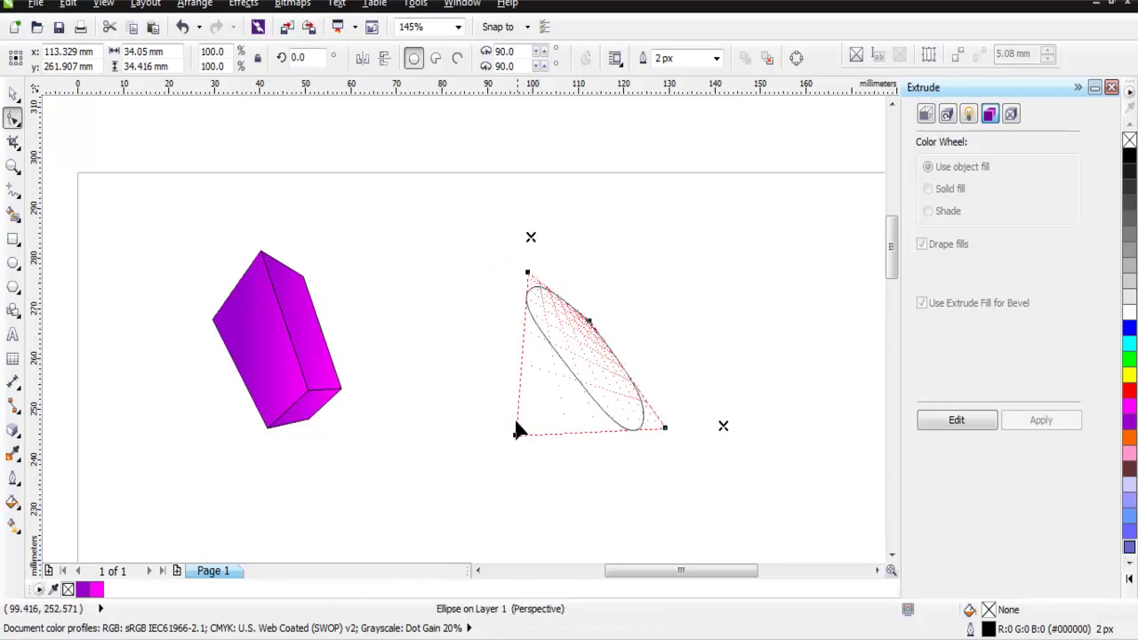
{"action": "mouse_move", "coordinate": [725, 426]}
{"action": "left_mouse_down"}
{"action": "mouse_move", "coordinate": [745, 407]}
{"action": "mouse_move", "coordinate": [783, 453]}
{"action": "left_mouse_up"}
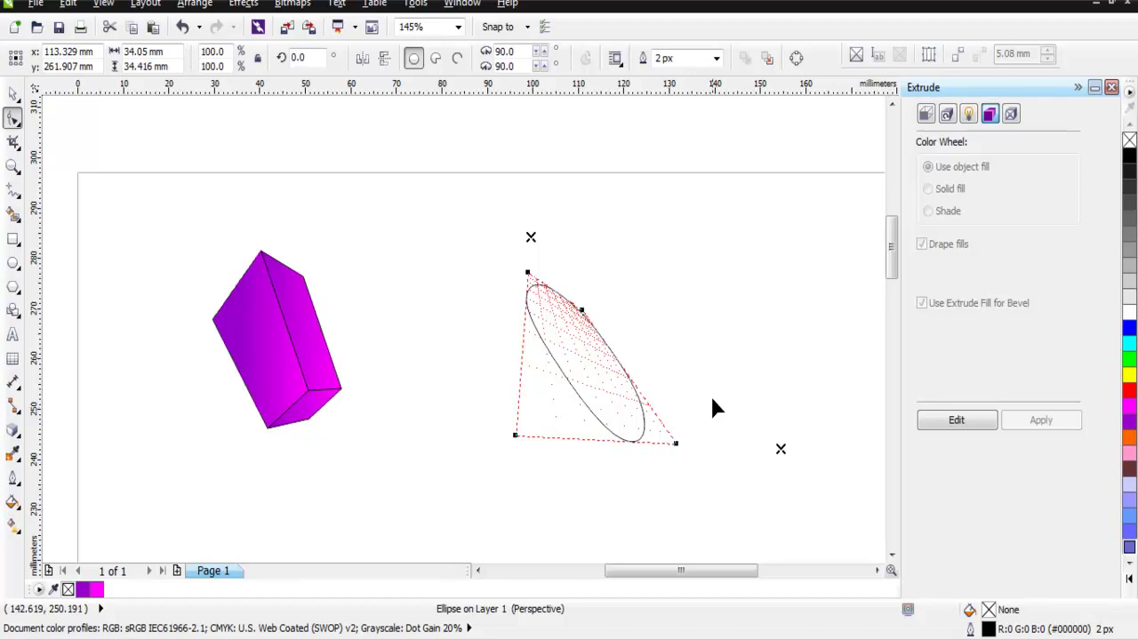
Step: Apply a linear red-to-orange fountain fill to the tilted ellipse
{"action": "left_click", "coordinate": [20, 503]}
{"action": "left_click", "coordinate": [71, 387]}
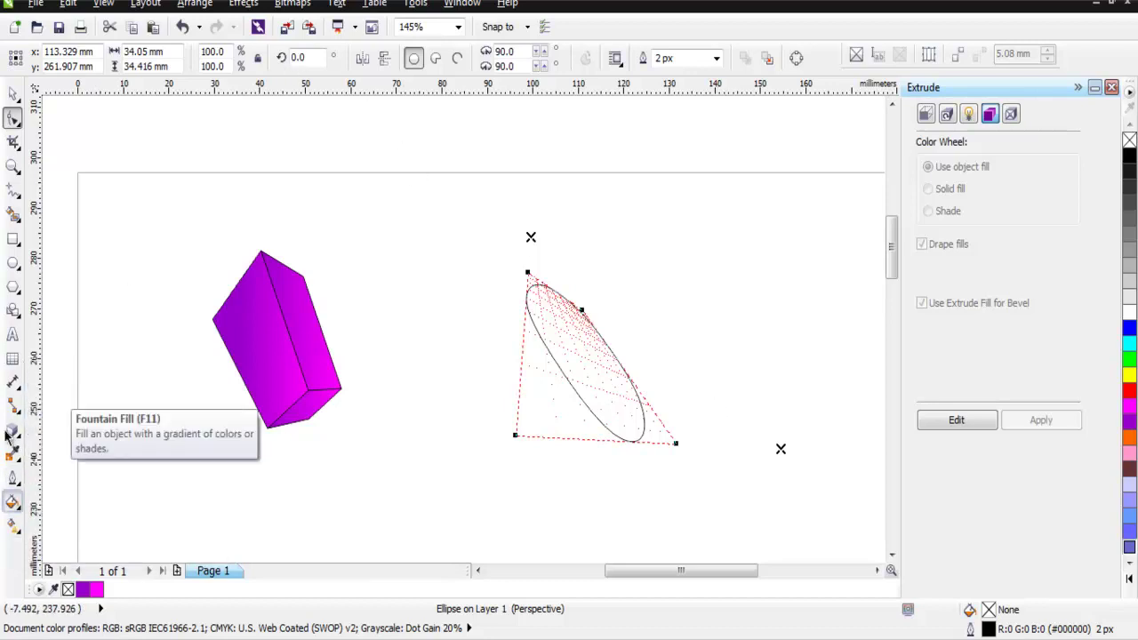
{"action": "left_click", "coordinate": [7, 433]}
{"action": "left_click", "coordinate": [477, 322]}
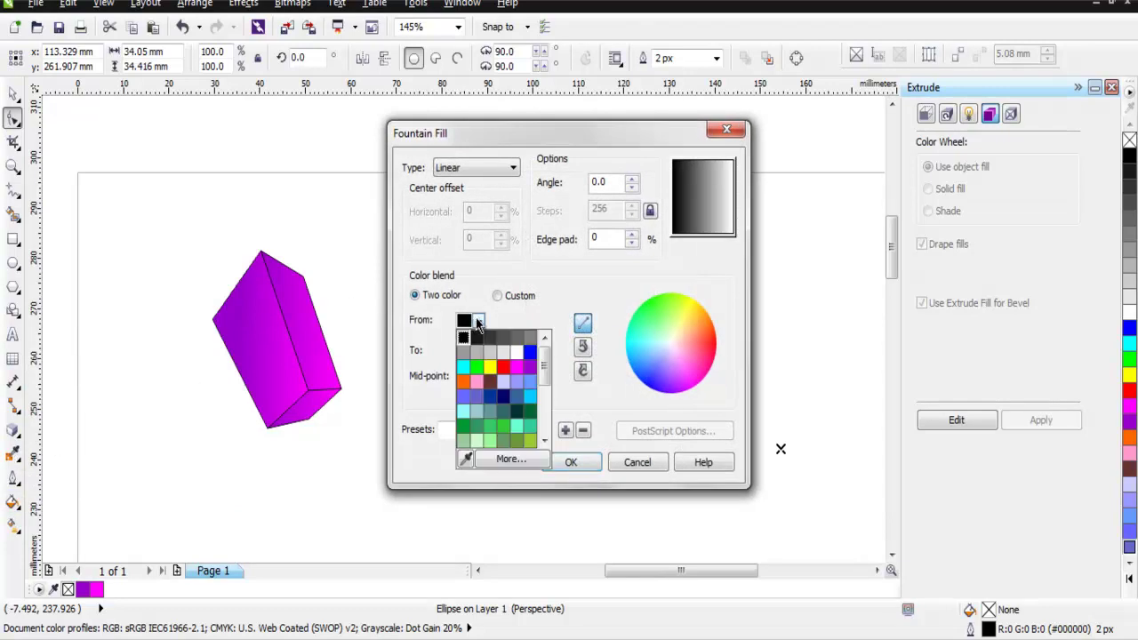
{"action": "left_click", "coordinate": [503, 366]}
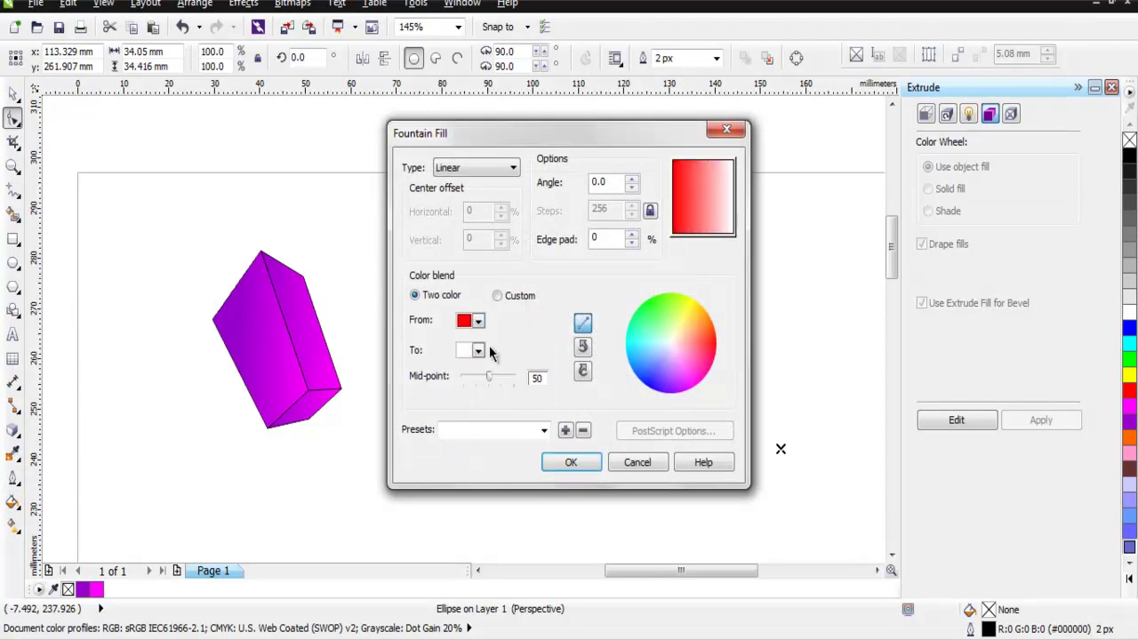
{"action": "left_click", "coordinate": [478, 351]}
{"action": "left_click", "coordinate": [457, 423]}
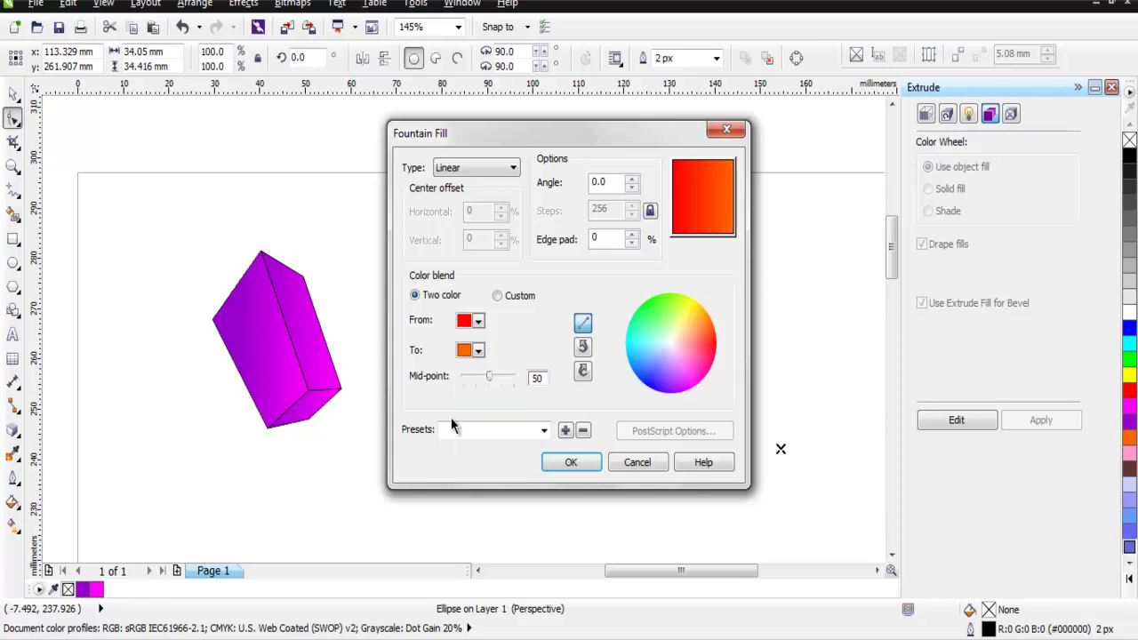
{"action": "left_click", "coordinate": [571, 462]}
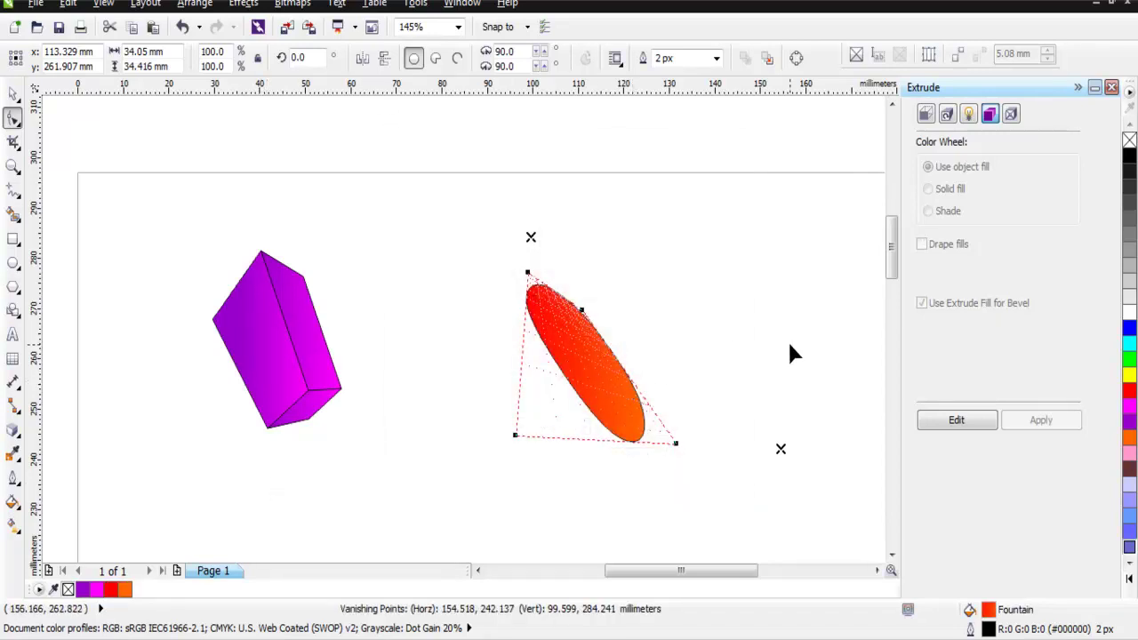
Step: Extrude the red-orange ellipse to a 127 mm depth and apply it
{"action": "left_click", "coordinate": [249, 4]}
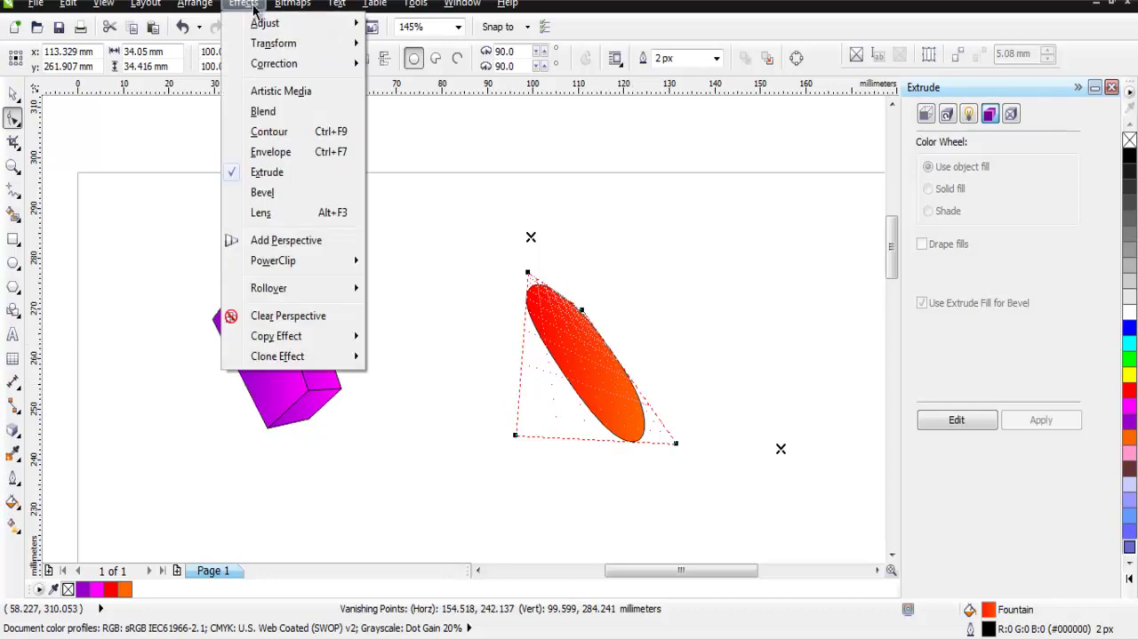
{"action": "left_click", "coordinate": [266, 173]}
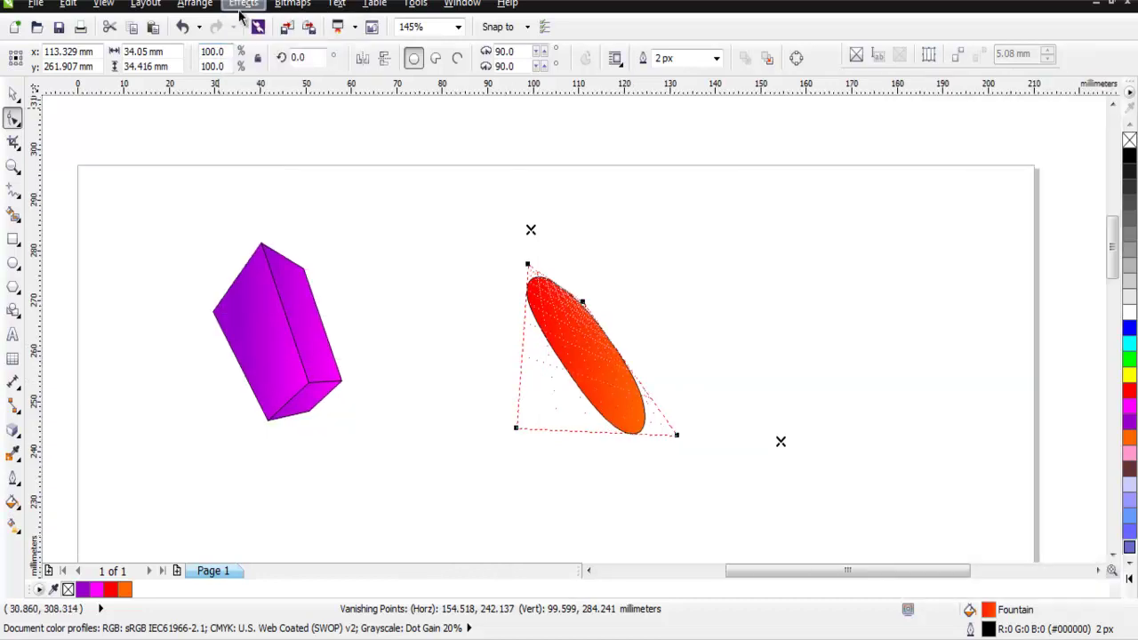
{"action": "left_click", "coordinate": [244, 4]}
{"action": "left_click", "coordinate": [268, 173]}
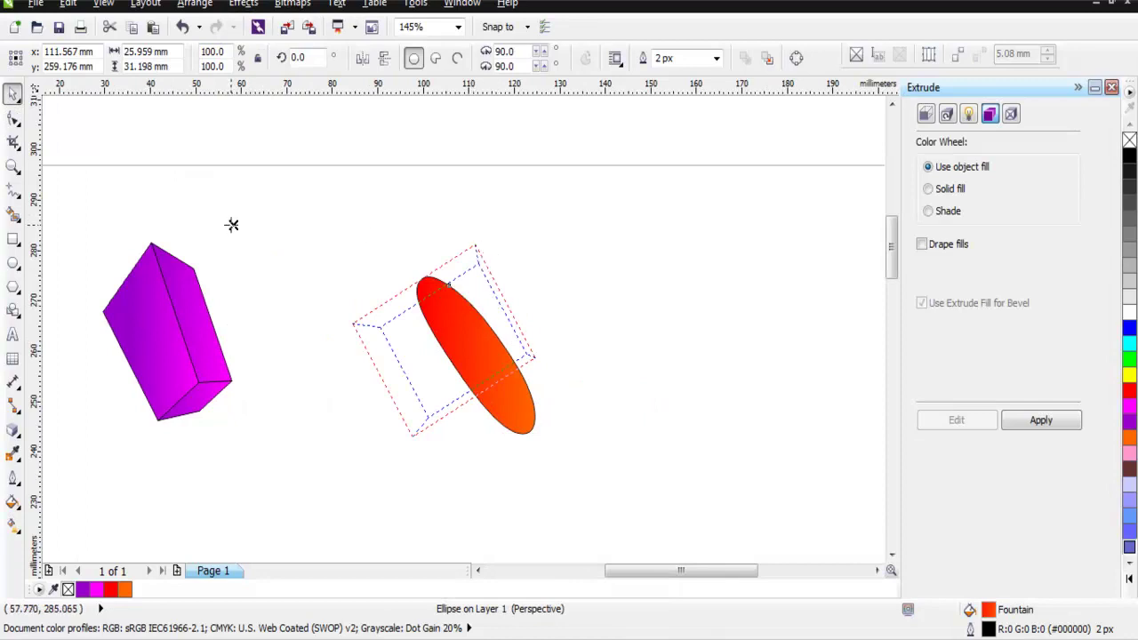
{"action": "left_click_drag", "start_coordinate": [234, 223], "coordinate": [660, 191]}
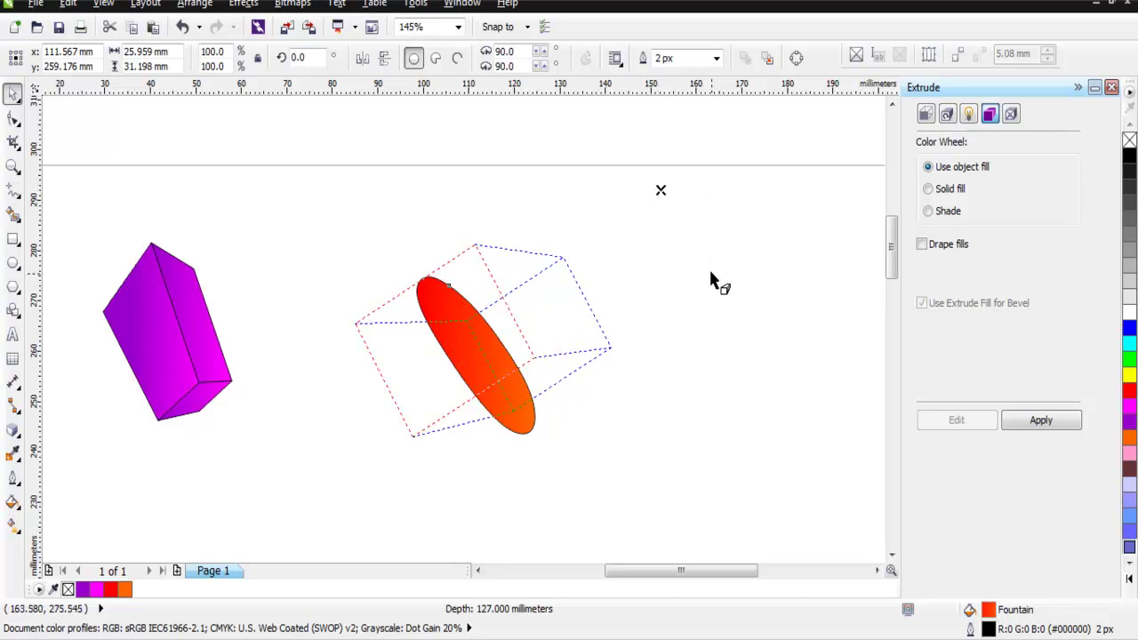
{"action": "left_click", "coordinate": [1043, 425]}
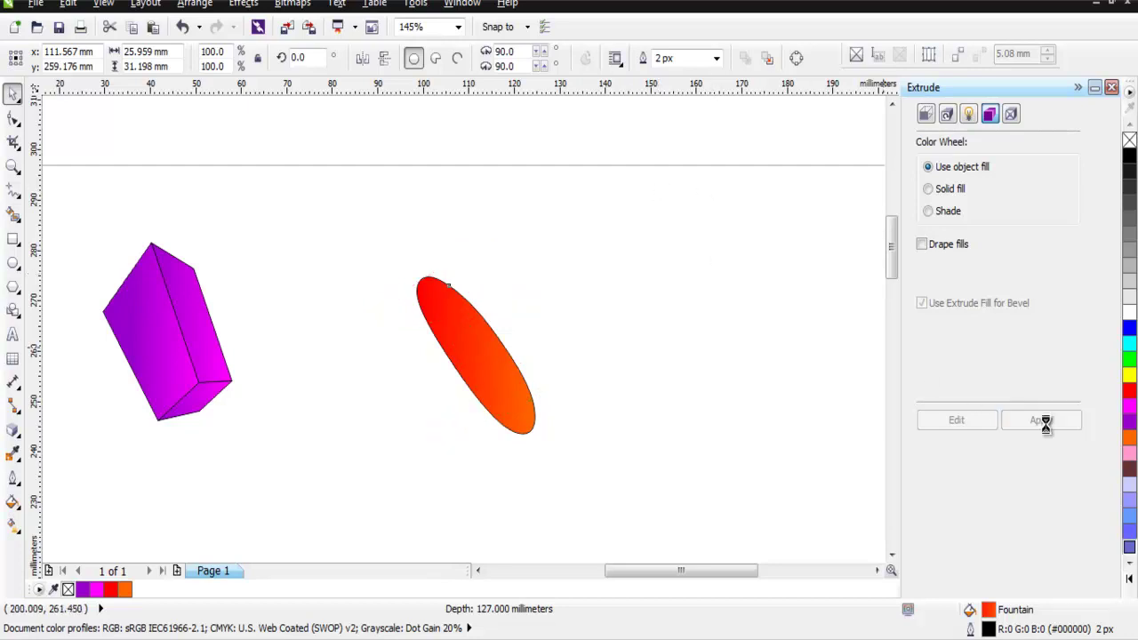
Step: Shrink the red-orange extrusion slightly and rotate it to stand more upright
{"action": "left_click_drag", "start_coordinate": [399, 243], "coordinate": [434, 281]}
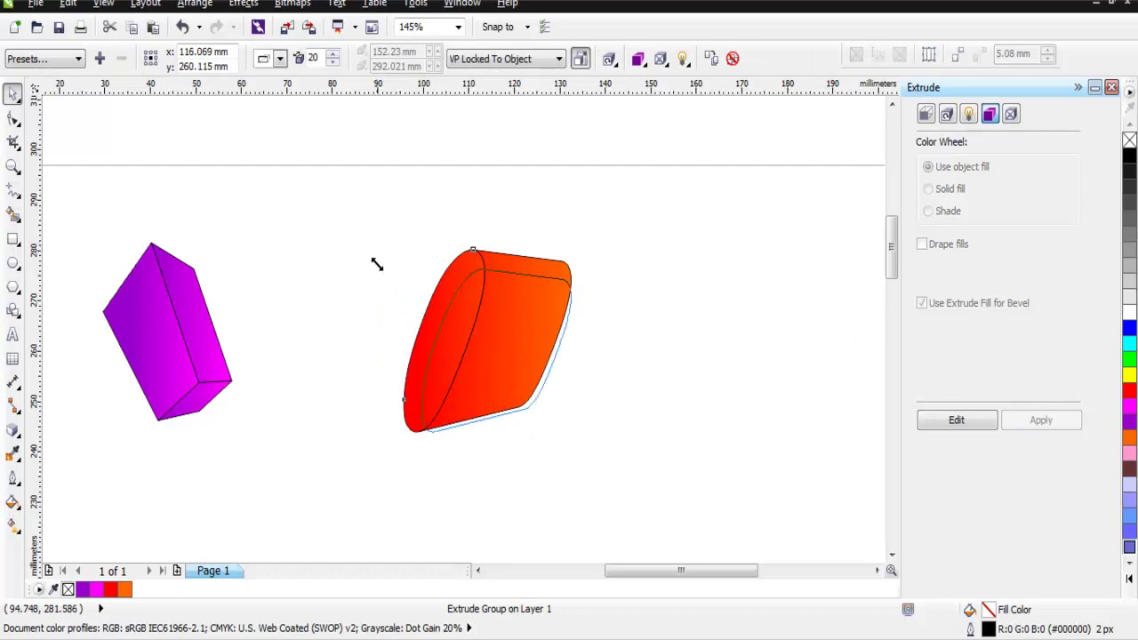
{"action": "left_click", "coordinate": [491, 329]}
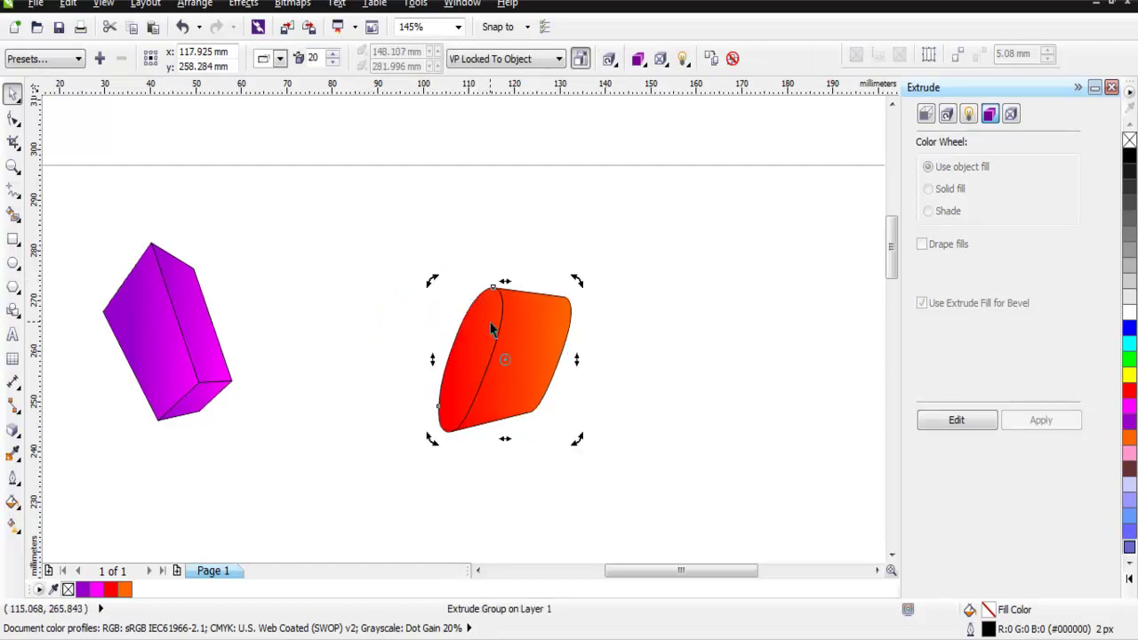
{"action": "left_click_drag", "start_coordinate": [430, 281], "coordinate": [379, 335]}
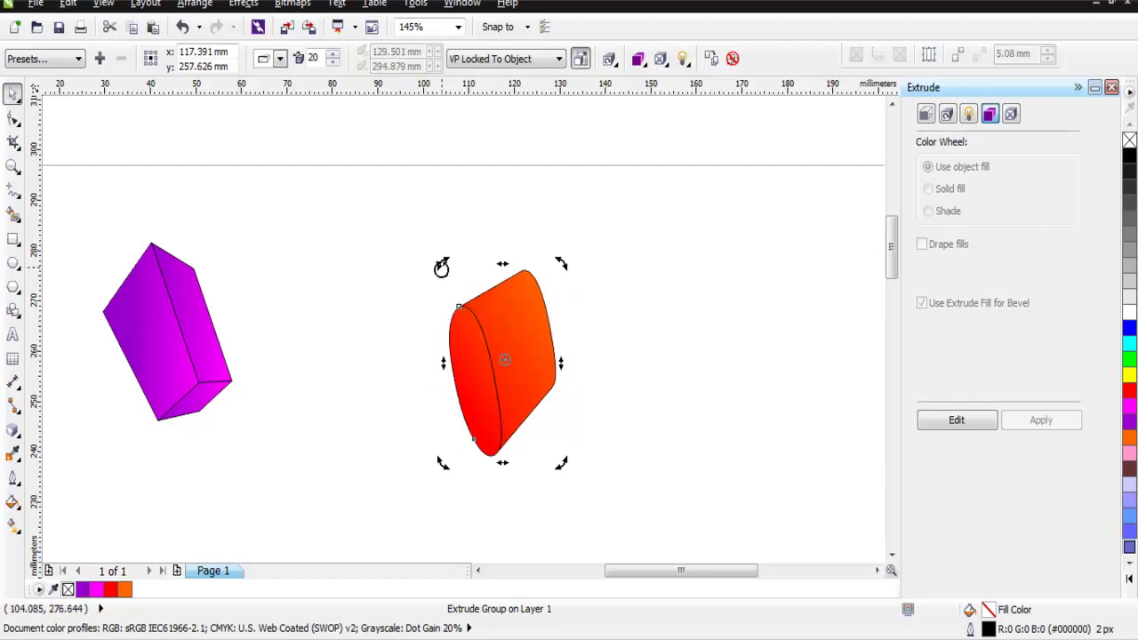
{"action": "left_click_drag", "start_coordinate": [440, 262], "coordinate": [400, 287]}
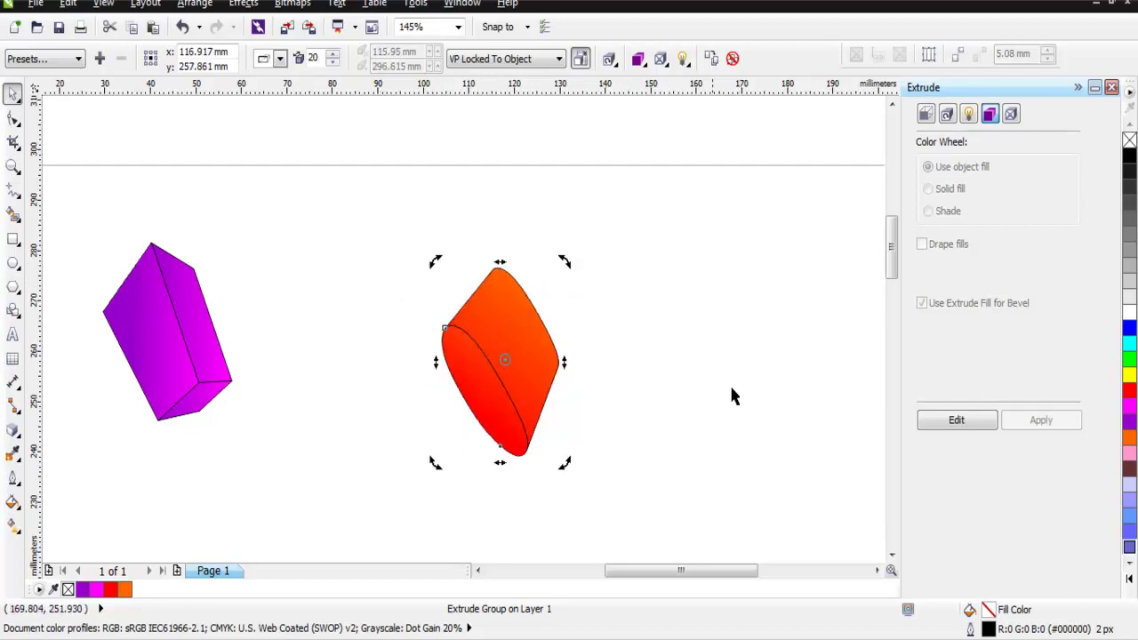
Step: Enlarge the red-orange extrusion beside the purple box, then deselect it
{"action": "left_click", "coordinate": [498, 313]}
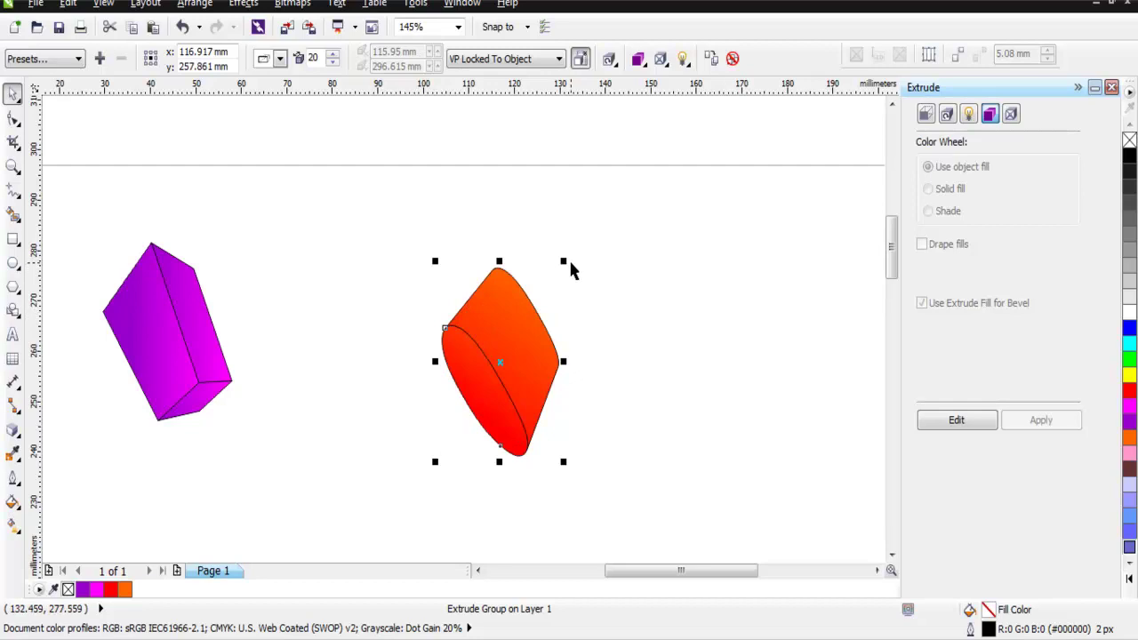
{"action": "left_click_drag", "start_coordinate": [570, 265], "coordinate": [648, 198]}
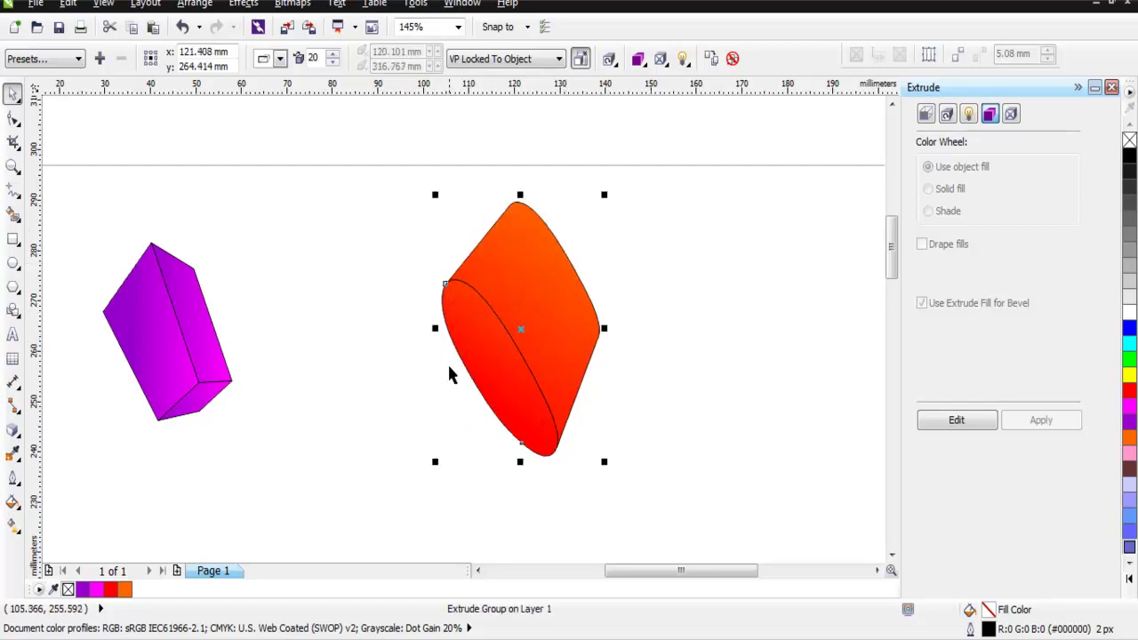
{"action": "left_click_drag", "start_coordinate": [435, 460], "coordinate": [370, 537]}
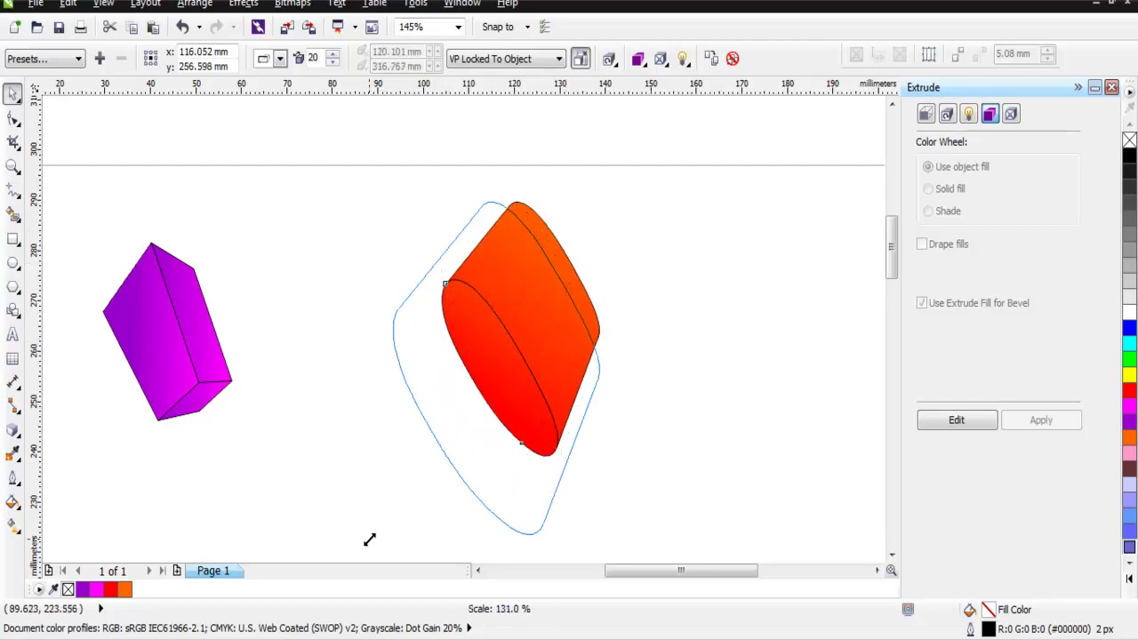
{"action": "left_click", "coordinate": [692, 373]}
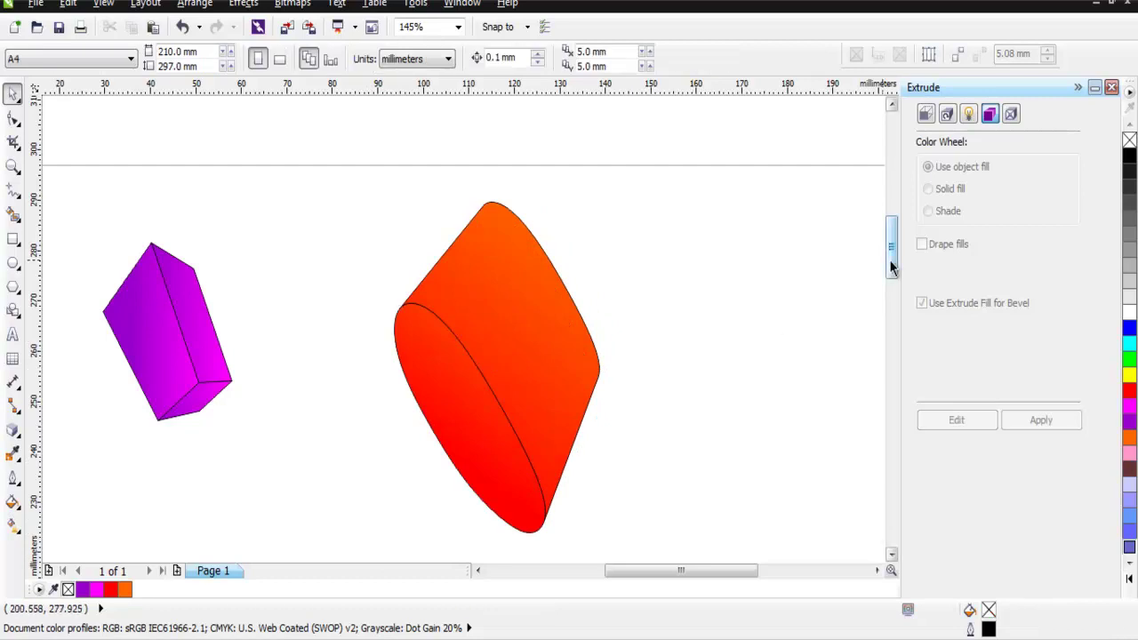
{"action": "left_click_drag", "start_coordinate": [890, 241], "coordinate": [893, 277]}
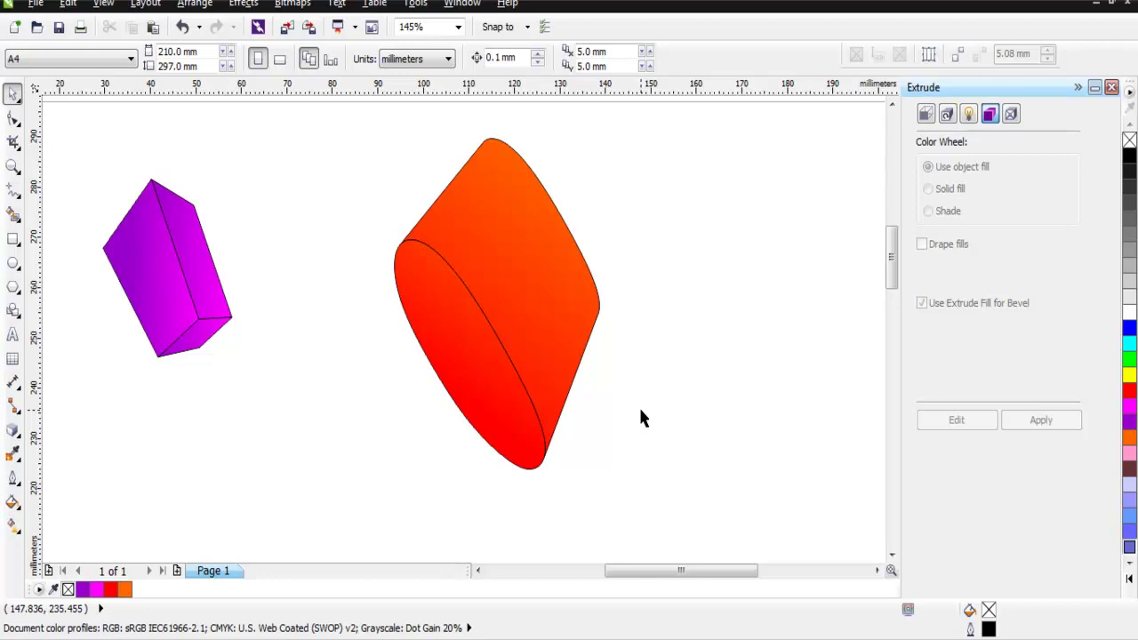
{"action": "left_click", "coordinate": [558, 335]}
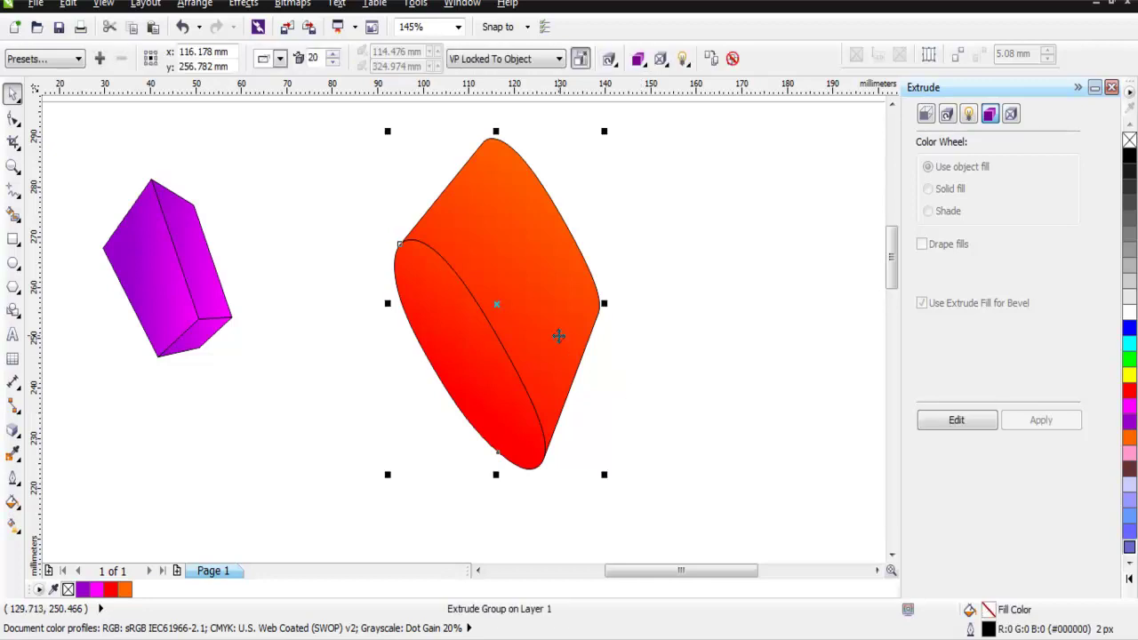